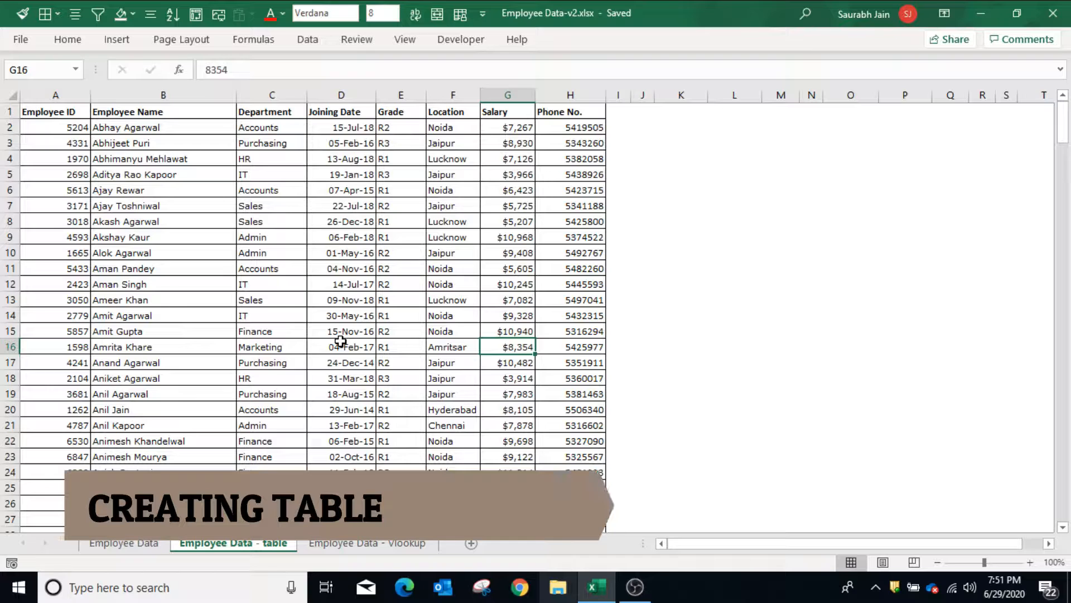
Convert the employee data range A1:H265 into a table, keeping its first row as headers
{"action": "left_click", "coordinate": [283, 208]}
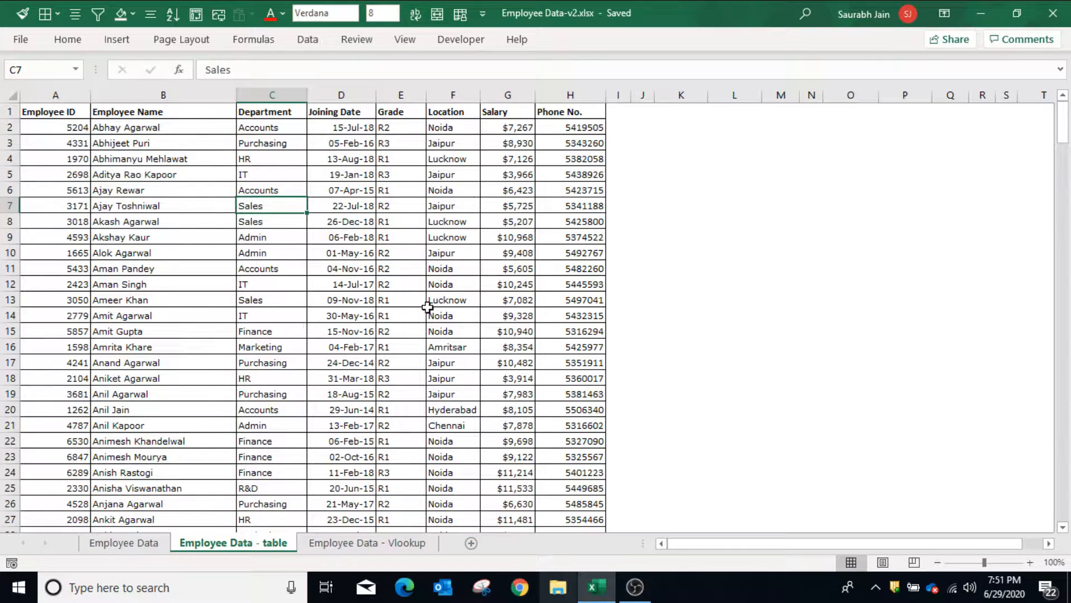
{"action": "key", "text": "ctrl+t"}
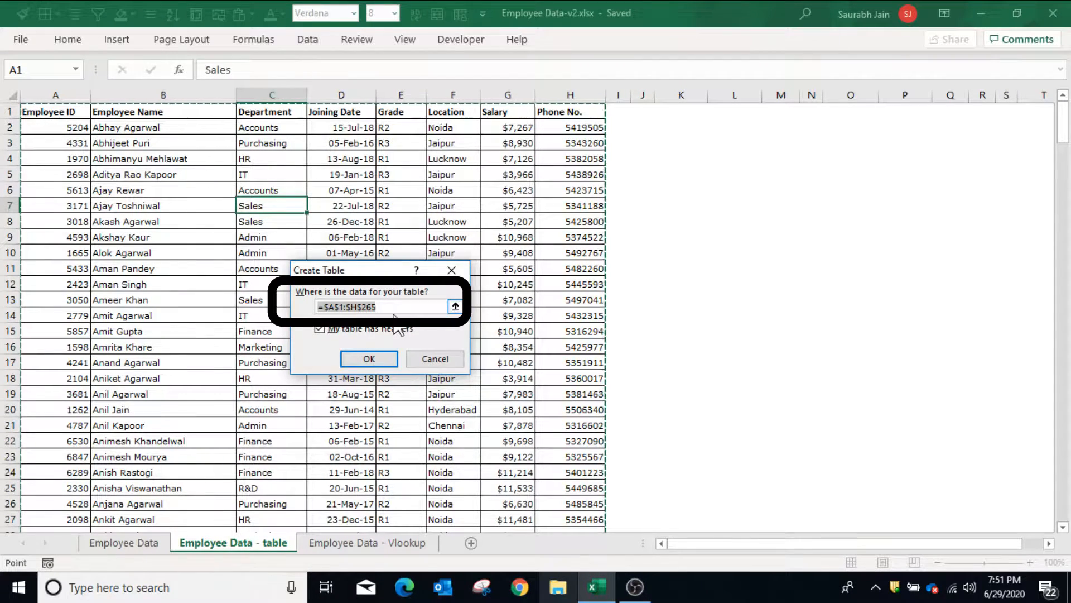
{"action": "left_click", "coordinate": [369, 359]}
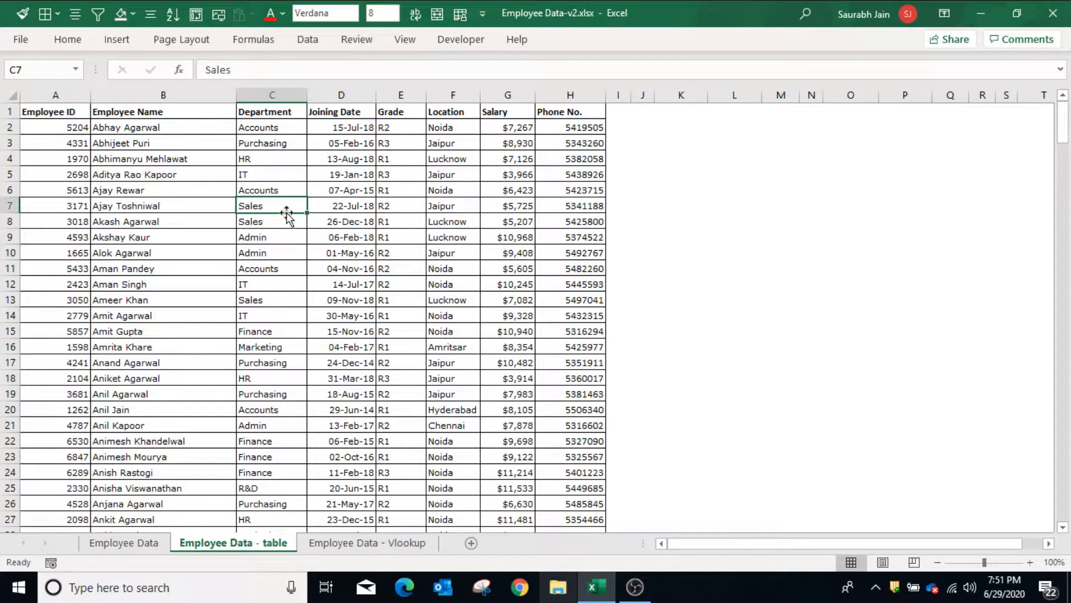
{"action": "left_click", "coordinate": [116, 42]}
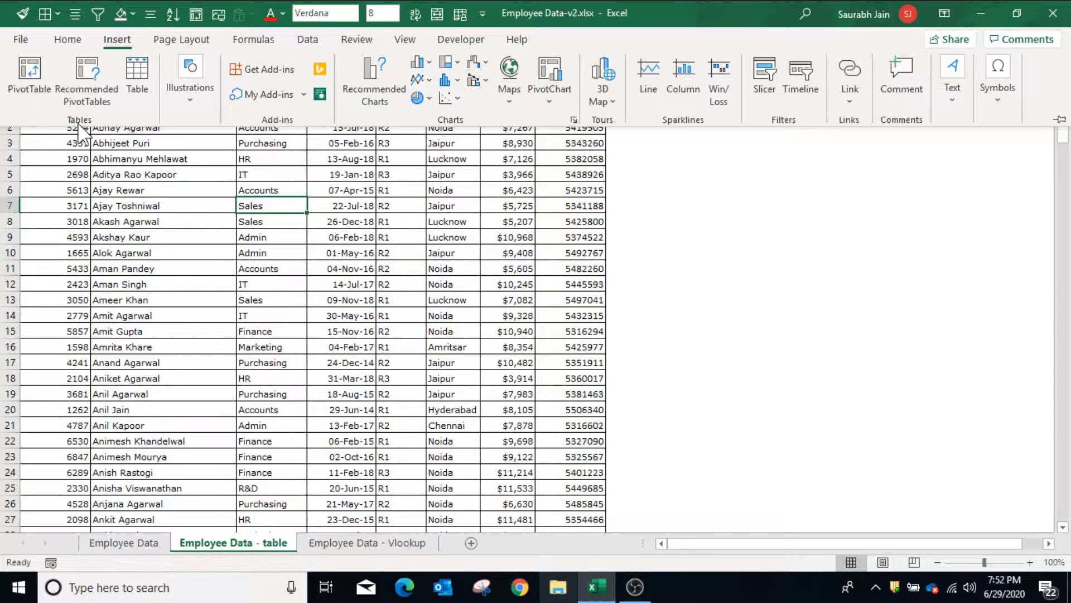
{"action": "left_click", "coordinate": [136, 83]}
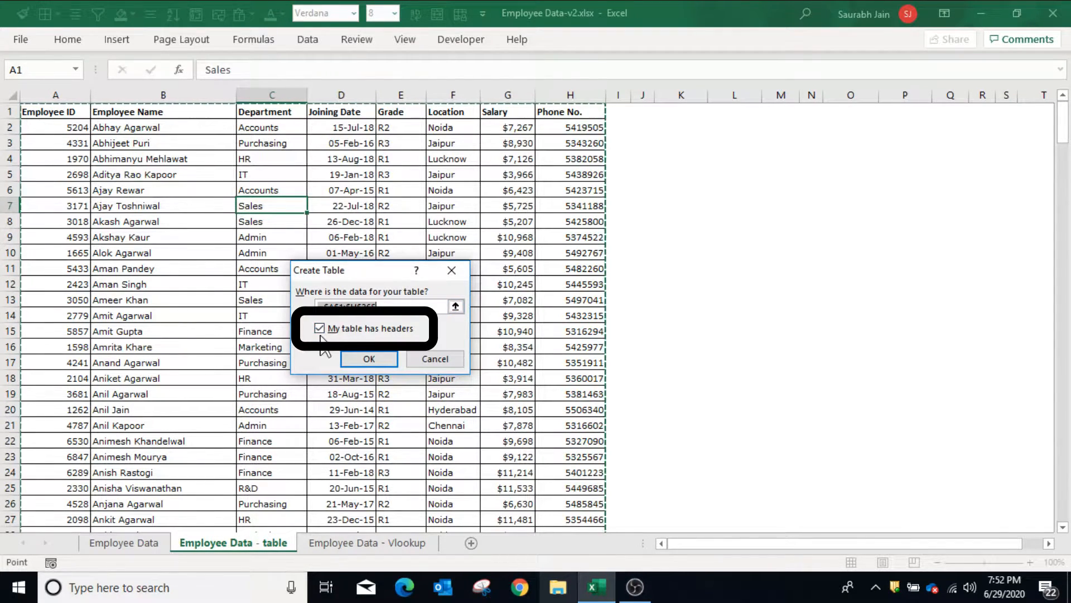
{"action": "left_click", "coordinate": [369, 359]}
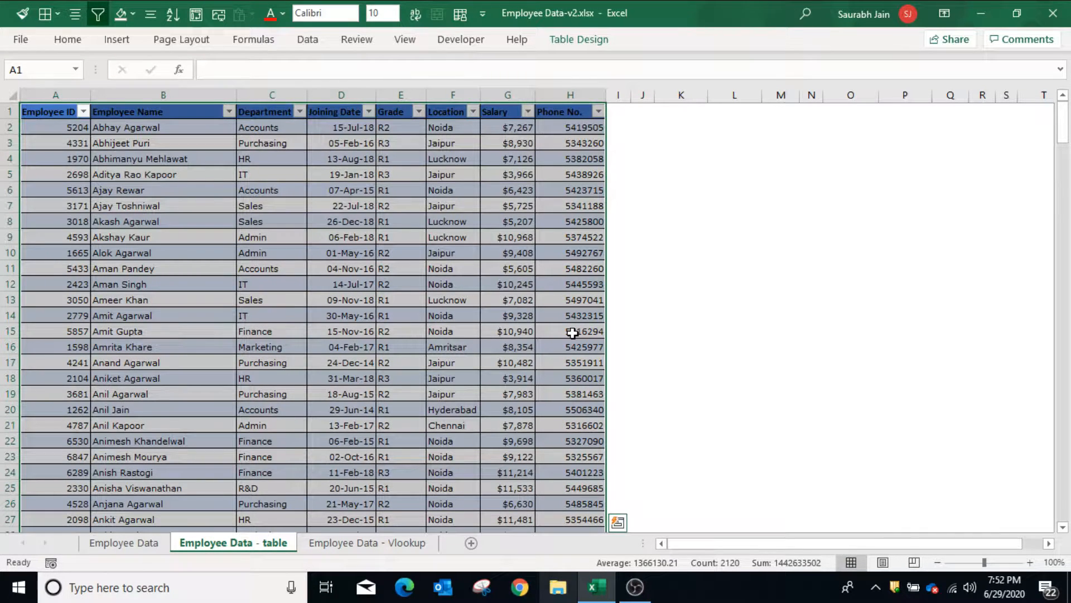
{"action": "key", "text": "Right"}
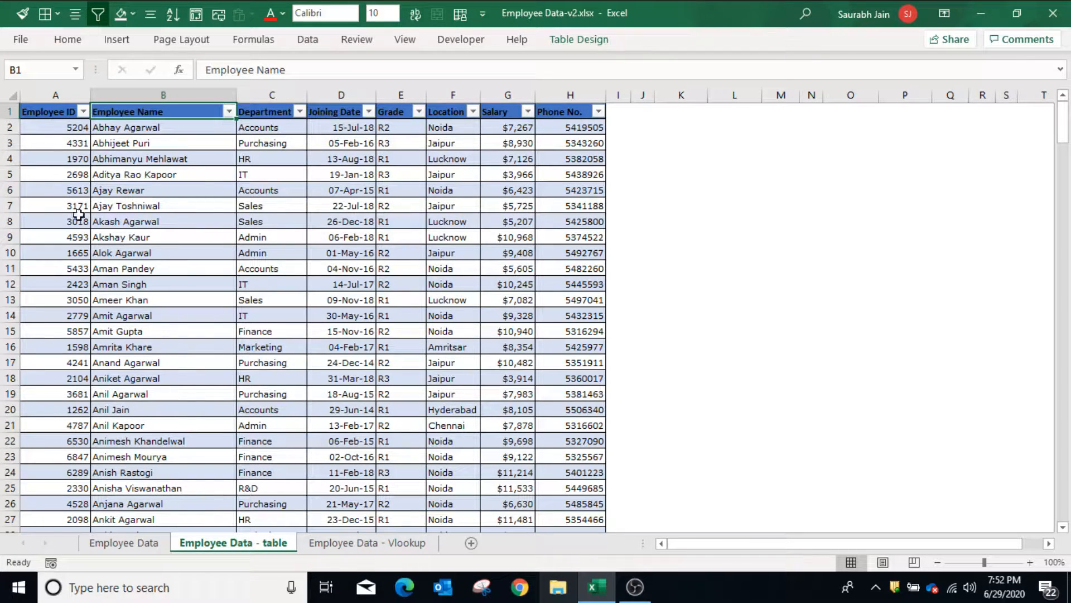
Select the new table by its name and rename it tbemp in the Name Manager
{"action": "left_click", "coordinate": [75, 70]}
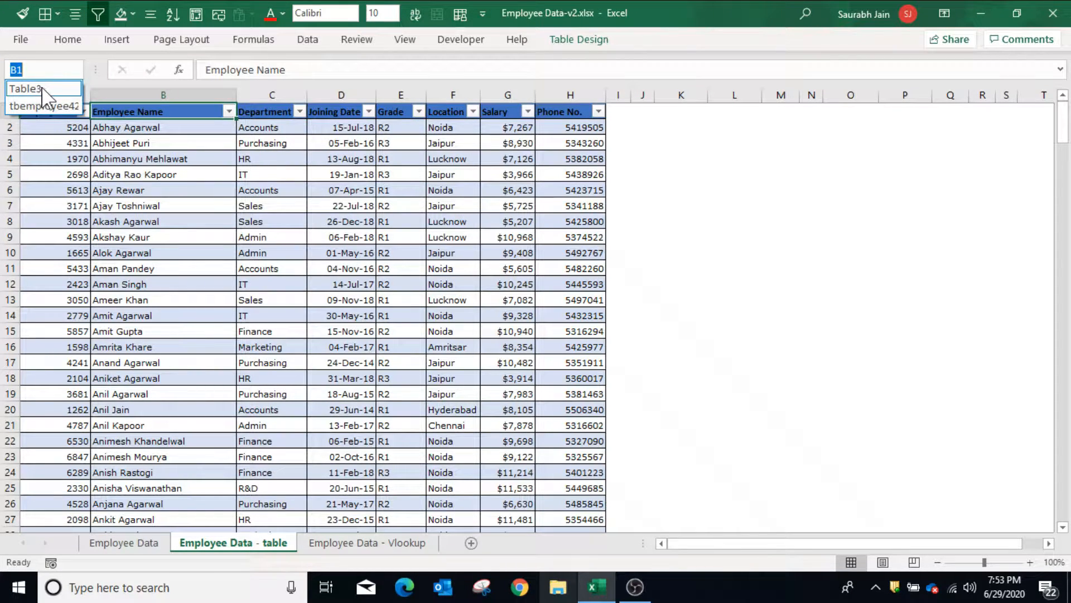
{"action": "left_click", "coordinate": [42, 89]}
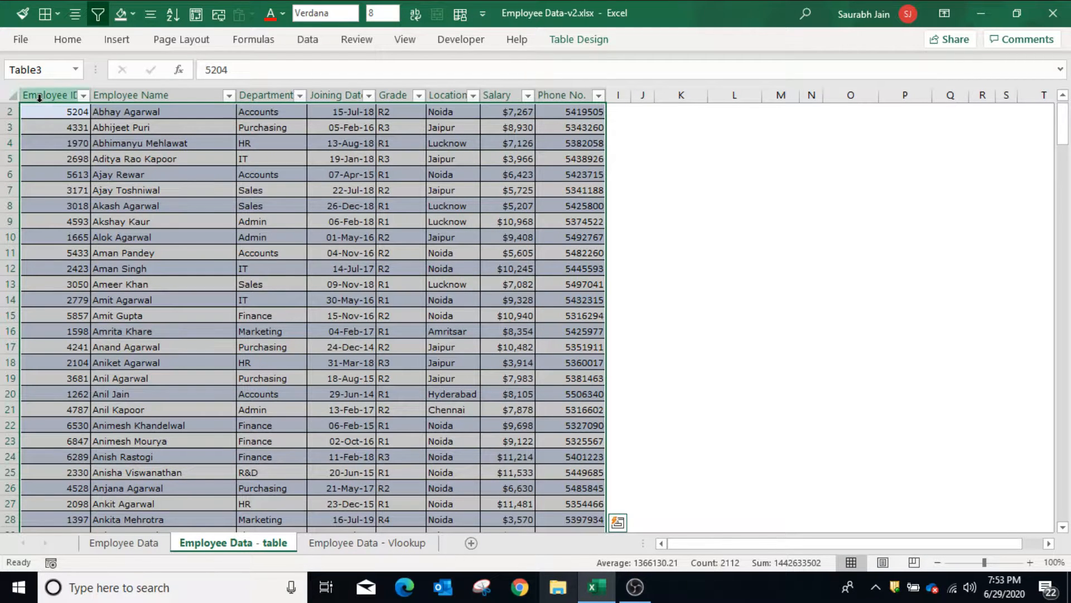
{"action": "left_click", "coordinate": [256, 46]}
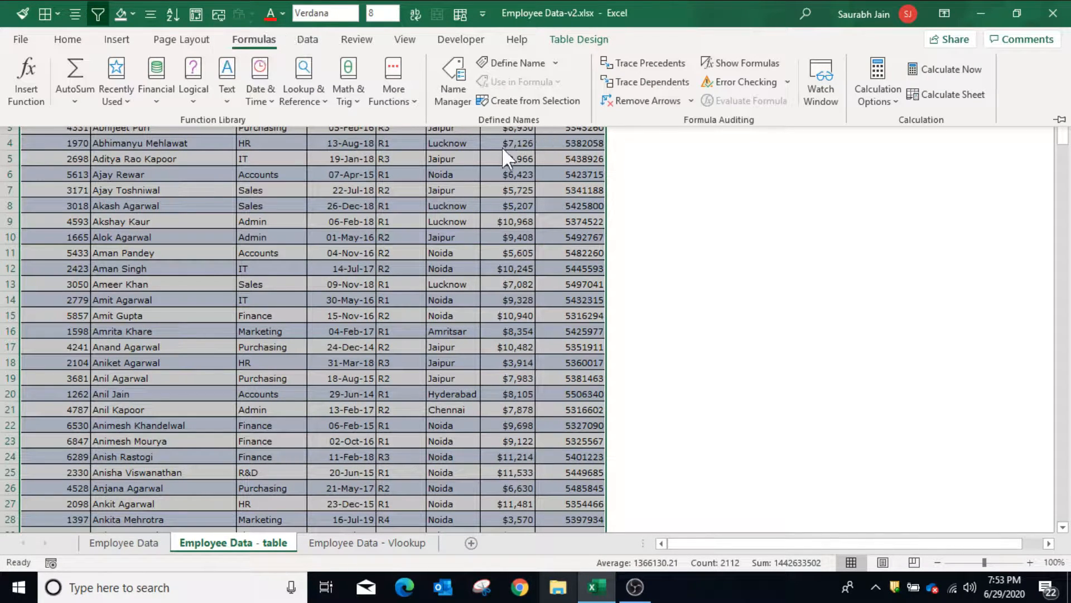
{"action": "left_click", "coordinate": [454, 87]}
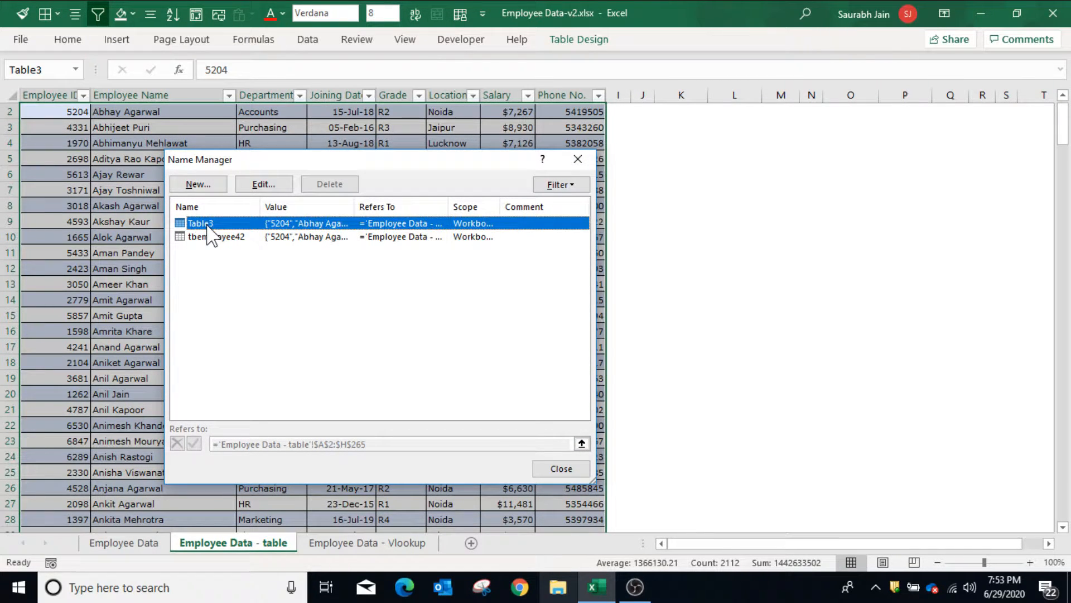
{"action": "left_click", "coordinate": [262, 184]}
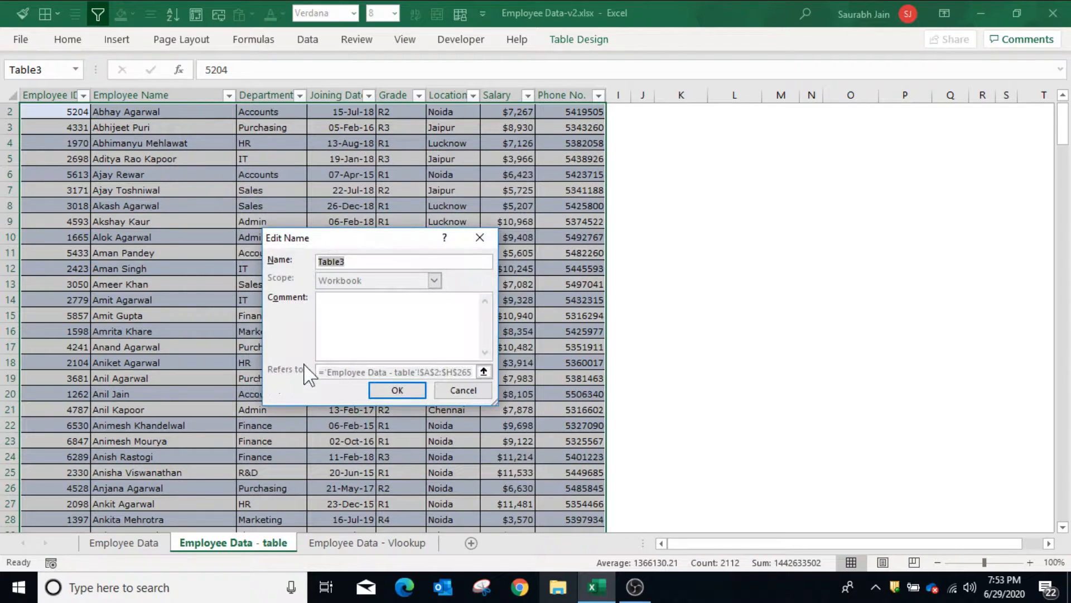
{"action": "type", "text": "tbemp"}
{"action": "left_click", "coordinate": [407, 389]}
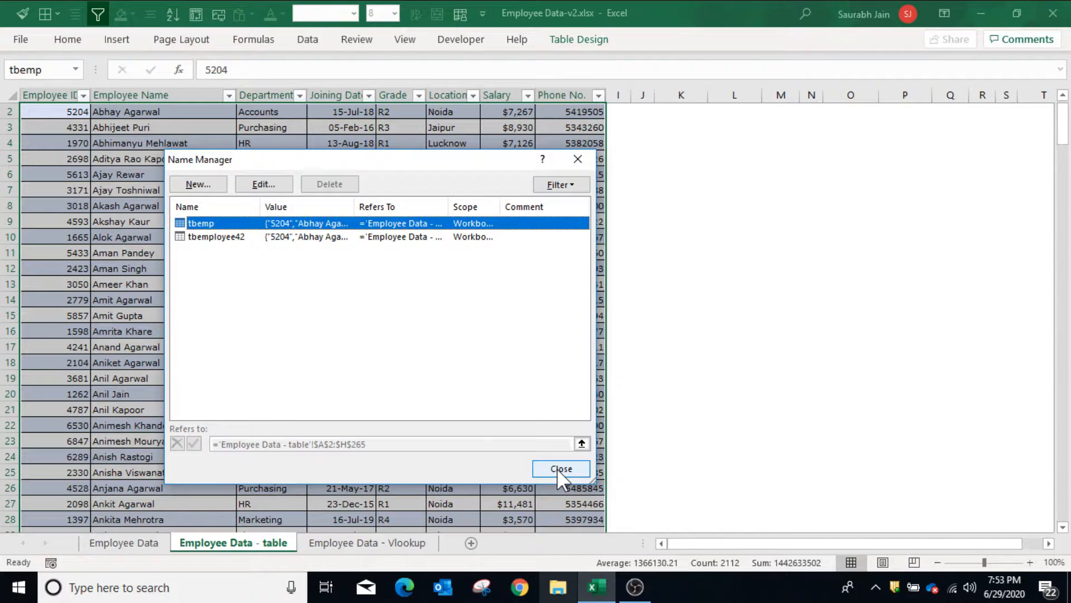
{"action": "left_click", "coordinate": [557, 467]}
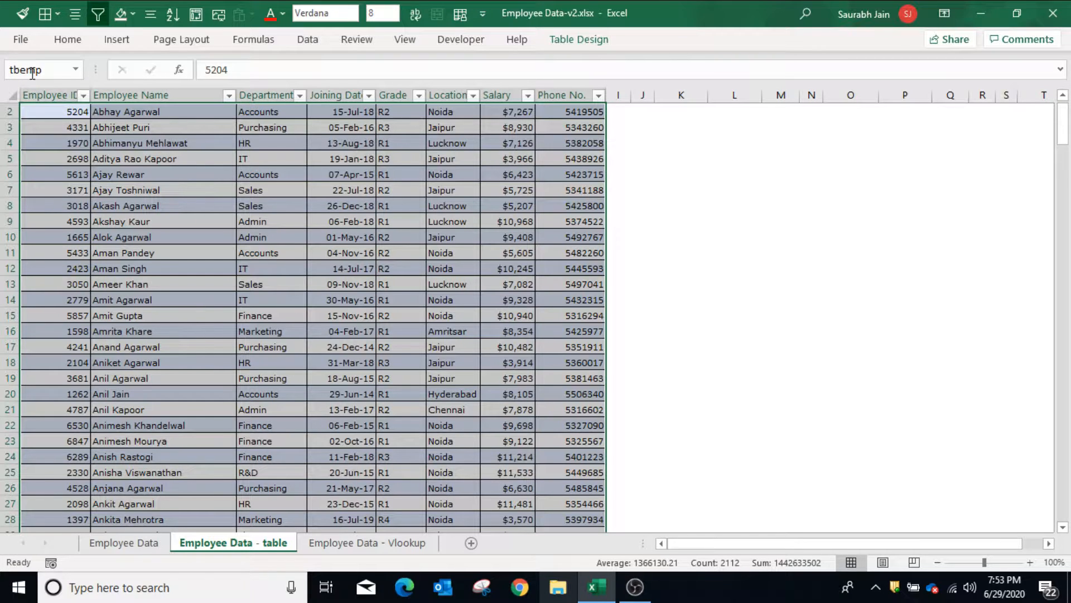
Sort the table by the Employee Name column from Z to A
{"action": "scroll", "coordinate": [597, 221], "scroll_direction": "up", "scroll_amount": 1}
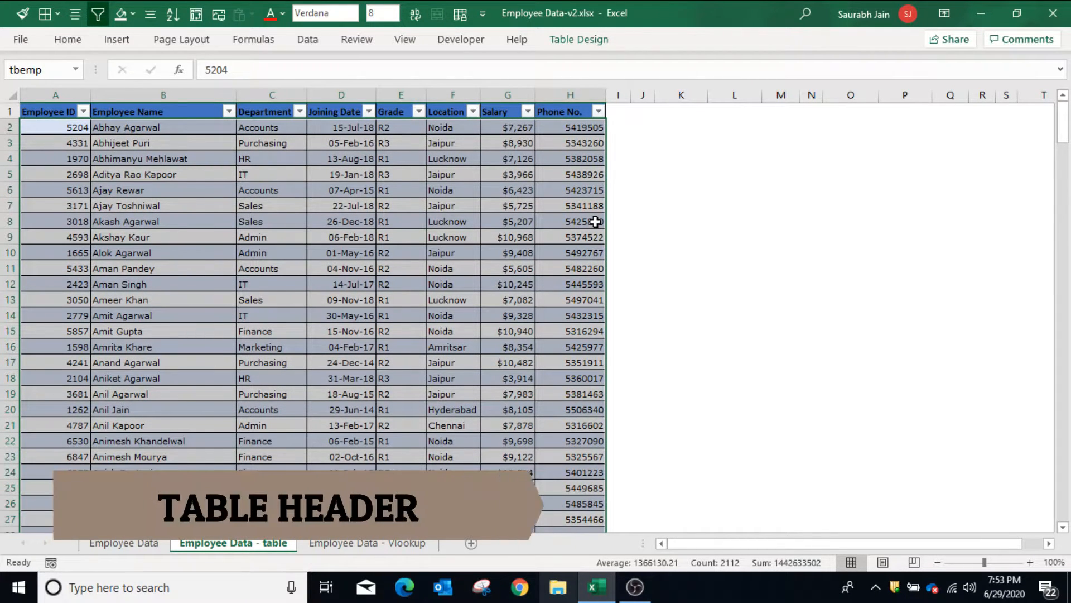
{"action": "scroll", "coordinate": [597, 222], "scroll_direction": "down", "scroll_amount": 5}
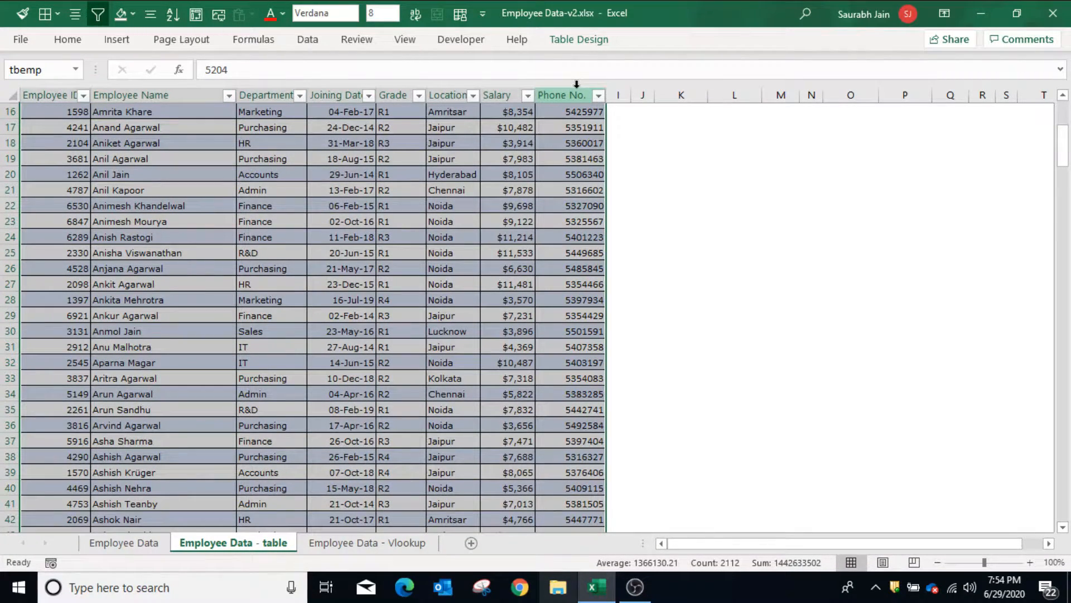
{"action": "scroll", "coordinate": [583, 211], "scroll_direction": "down", "scroll_amount": 3}
{"action": "scroll", "coordinate": [583, 212], "scroll_direction": "down", "scroll_amount": 4}
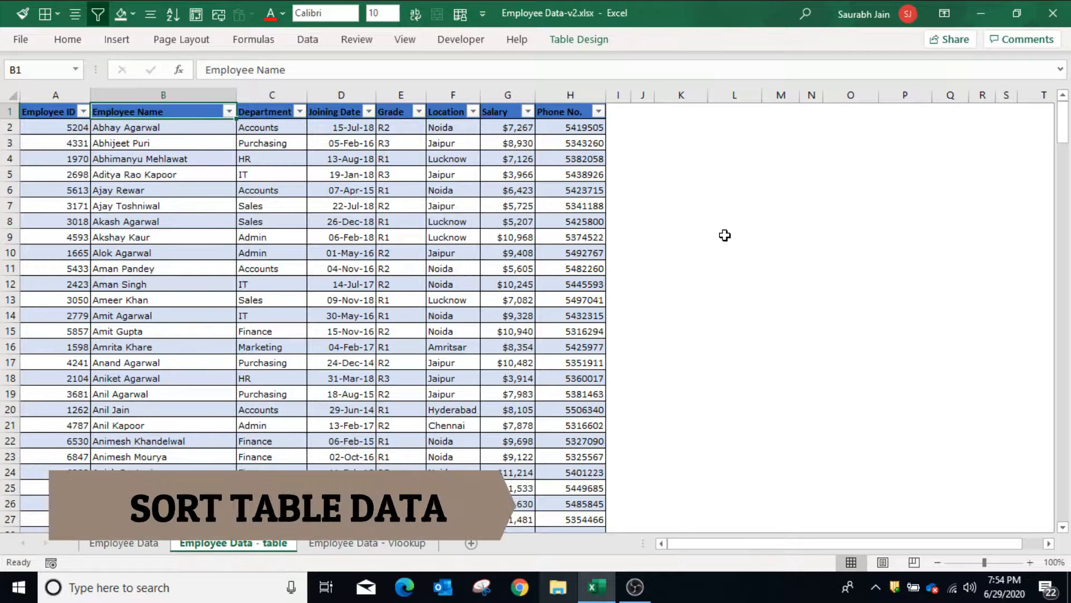
{"action": "left_click", "coordinate": [229, 115]}
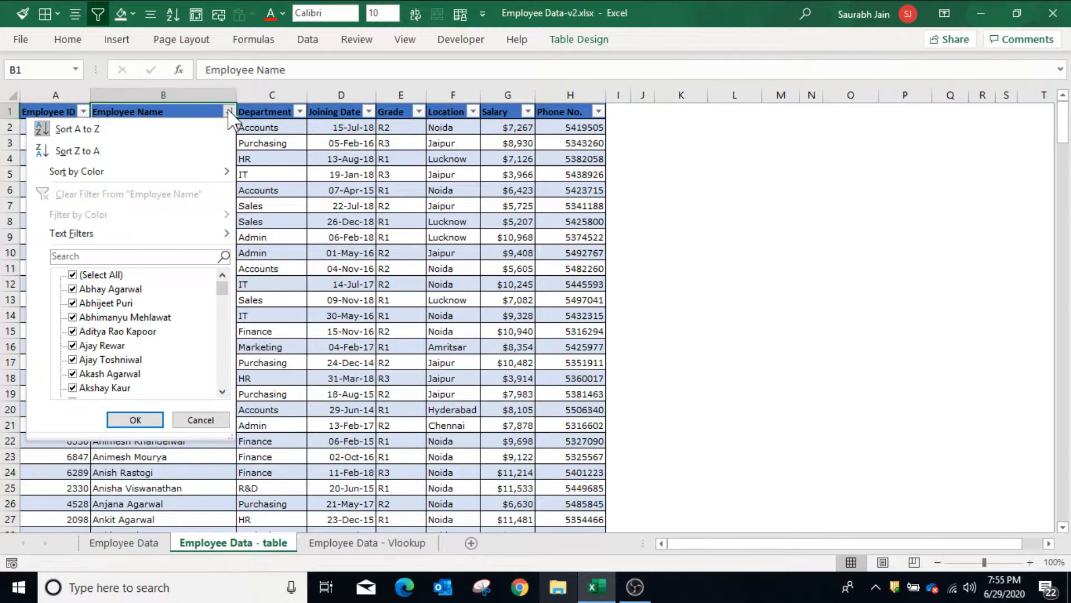
{"action": "left_click", "coordinate": [117, 152]}
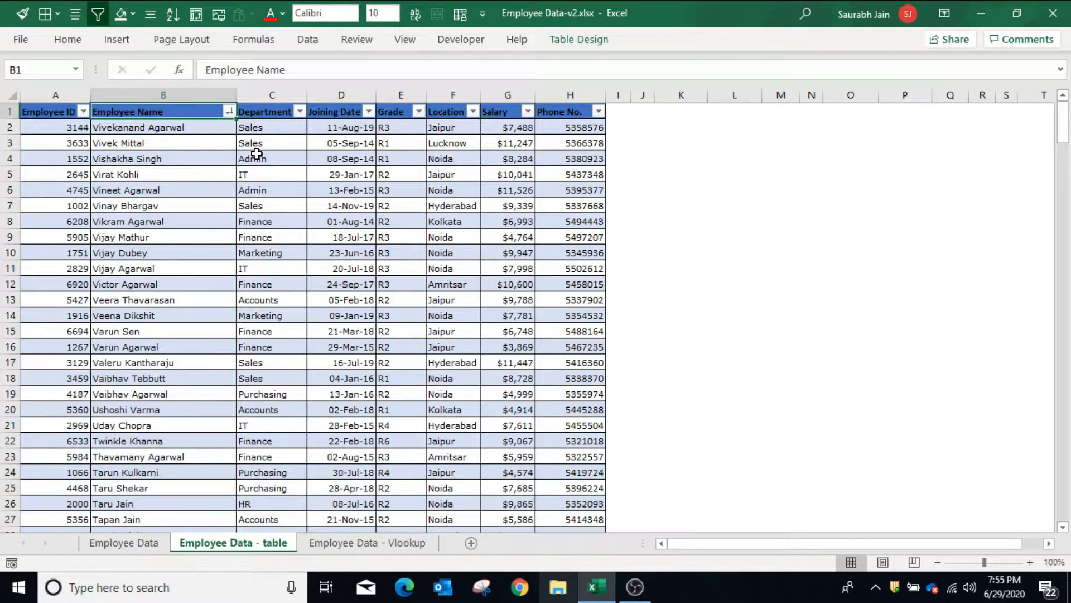
Filter the Department column to show only Finance and HR
{"action": "left_click", "coordinate": [300, 112]}
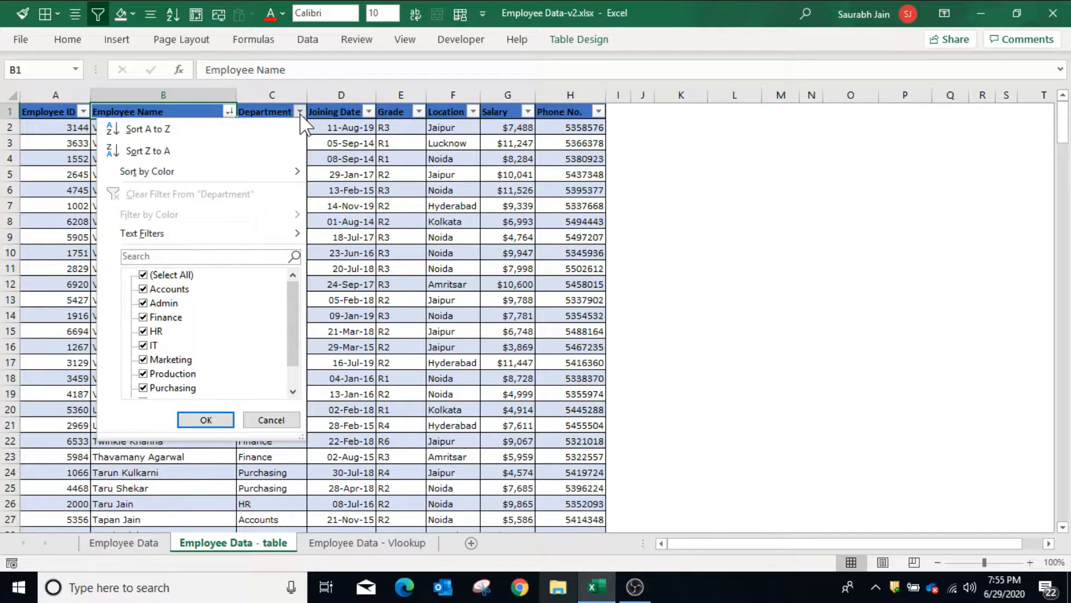
{"action": "left_click", "coordinate": [168, 277]}
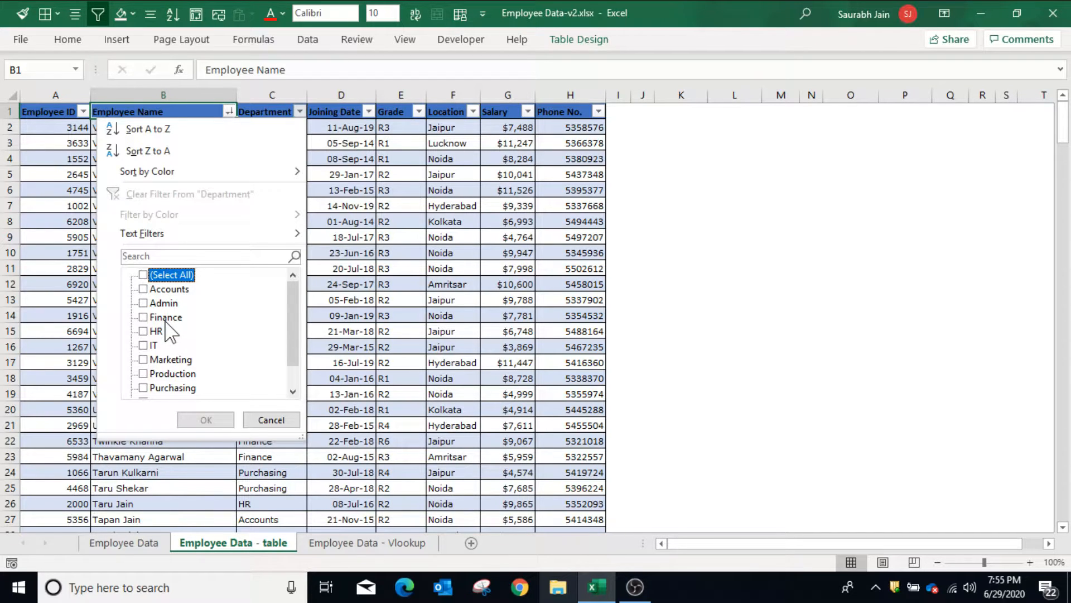
{"action": "left_click", "coordinate": [165, 318]}
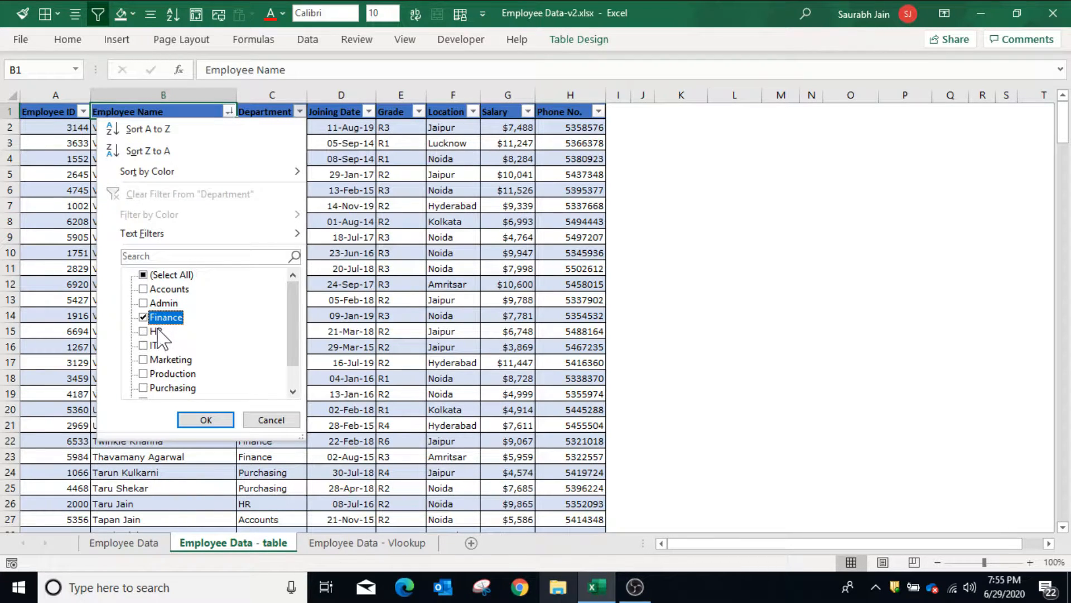
{"action": "left_click", "coordinate": [157, 332]}
{"action": "left_click", "coordinate": [204, 418]}
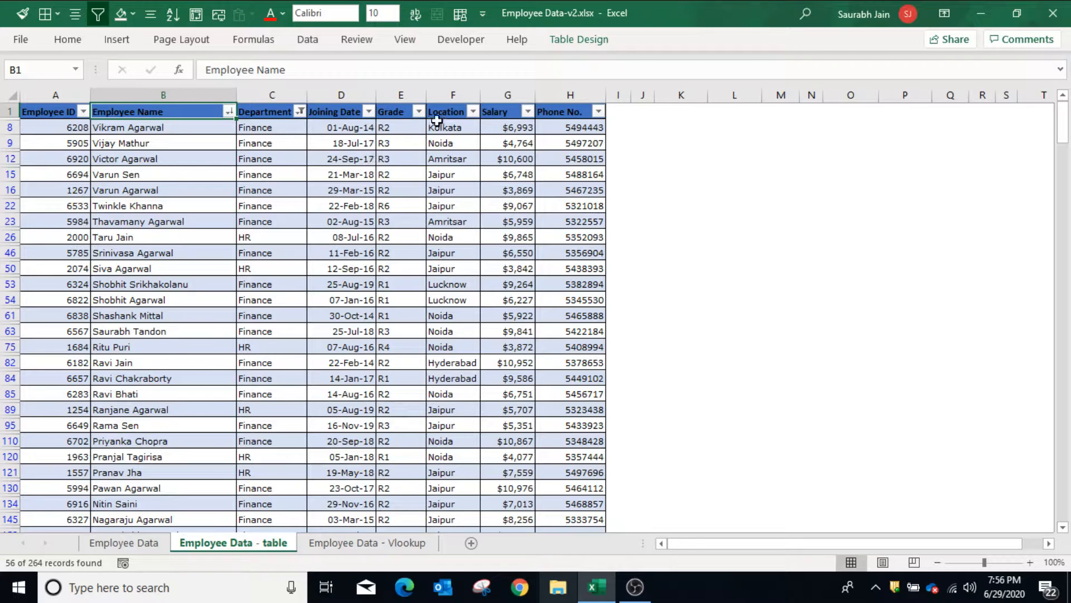
Filter the Location column to show only Hyderabad and Lucknow
{"action": "left_click", "coordinate": [472, 112]}
{"action": "left_click", "coordinate": [472, 112]}
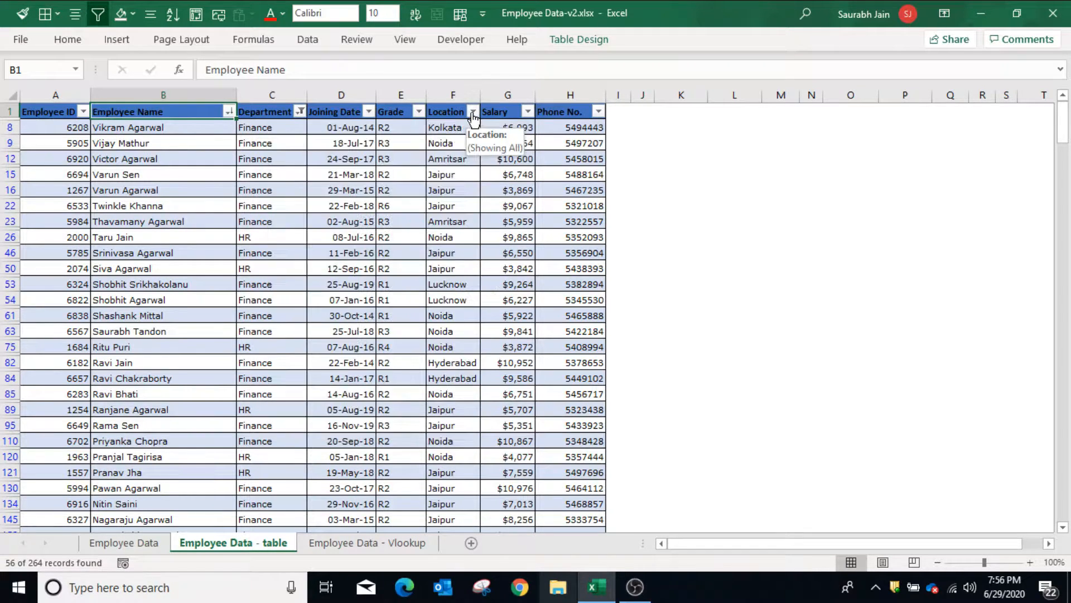
{"action": "left_click", "coordinate": [473, 112]}
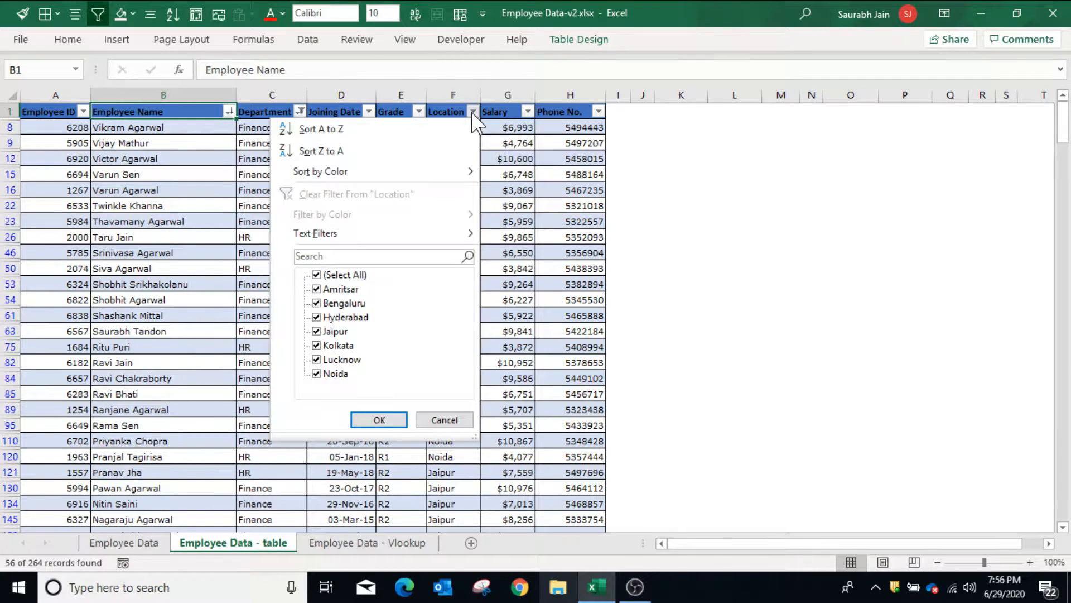
{"action": "left_click", "coordinate": [355, 277]}
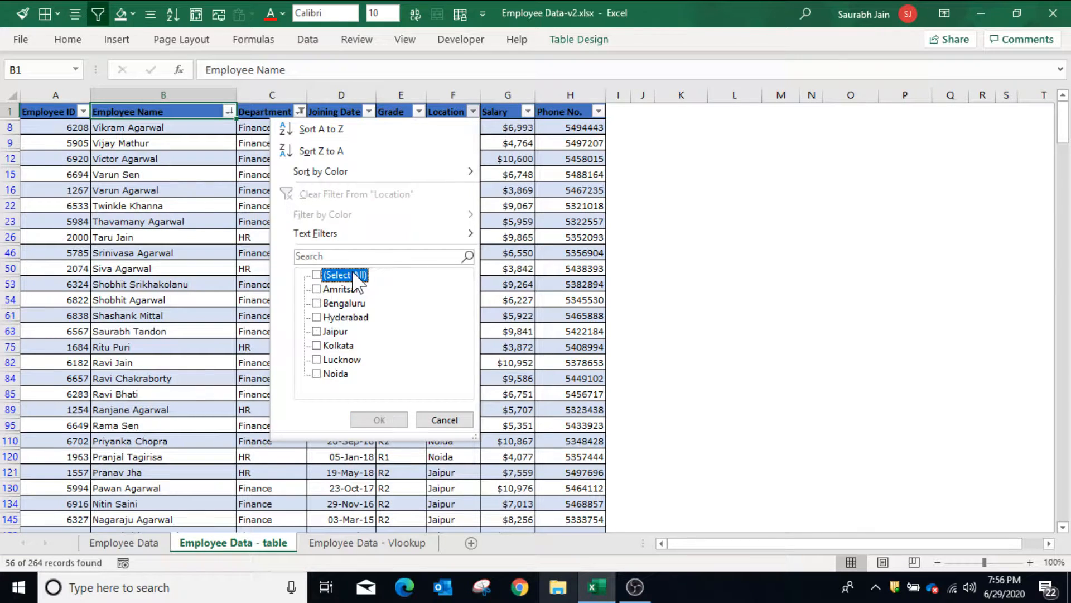
{"action": "left_click", "coordinate": [350, 319]}
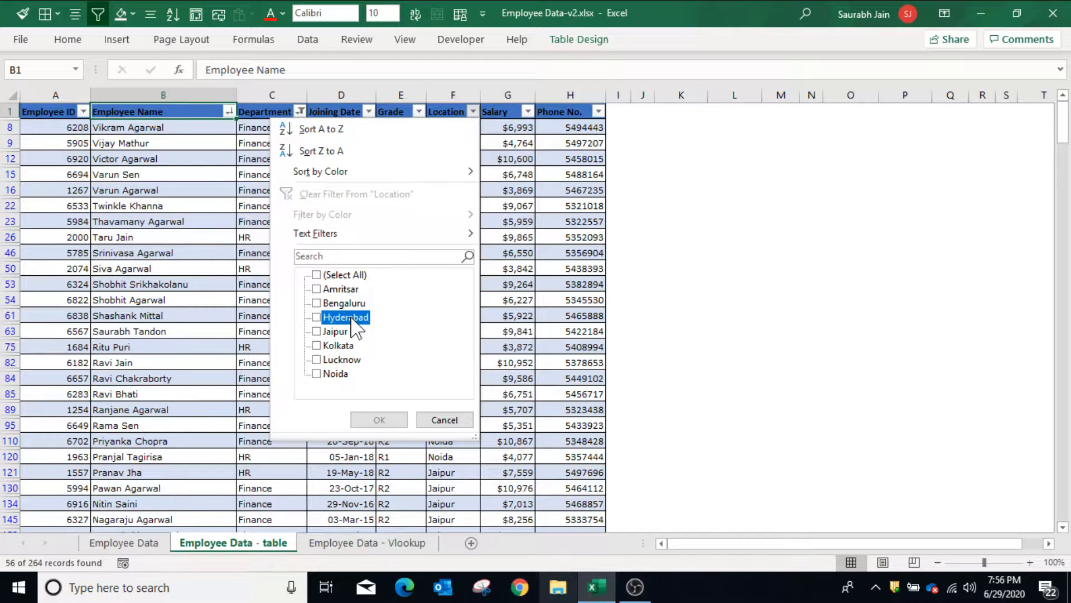
{"action": "left_click", "coordinate": [342, 361]}
{"action": "left_click", "coordinate": [379, 420]}
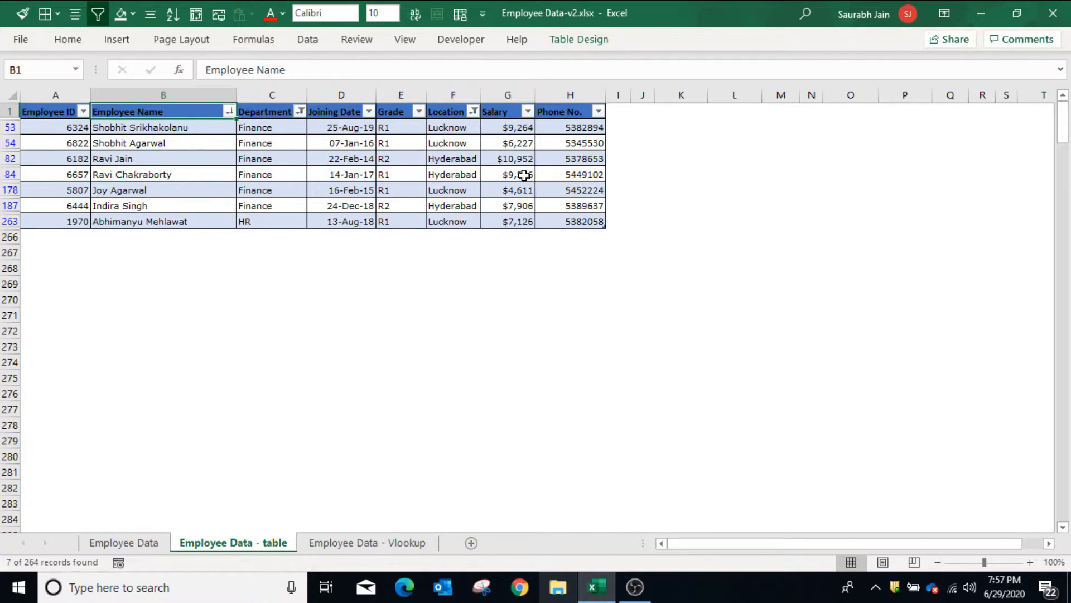
Add a total row to the filtered employee table
{"action": "left_click", "coordinate": [567, 176]}
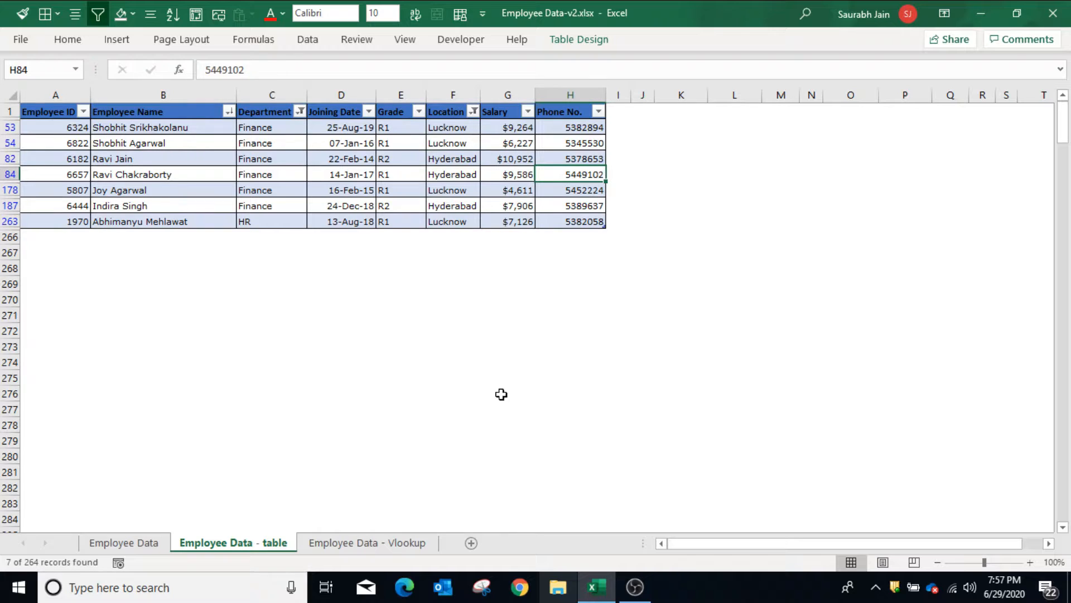
{"action": "left_click", "coordinate": [581, 40]}
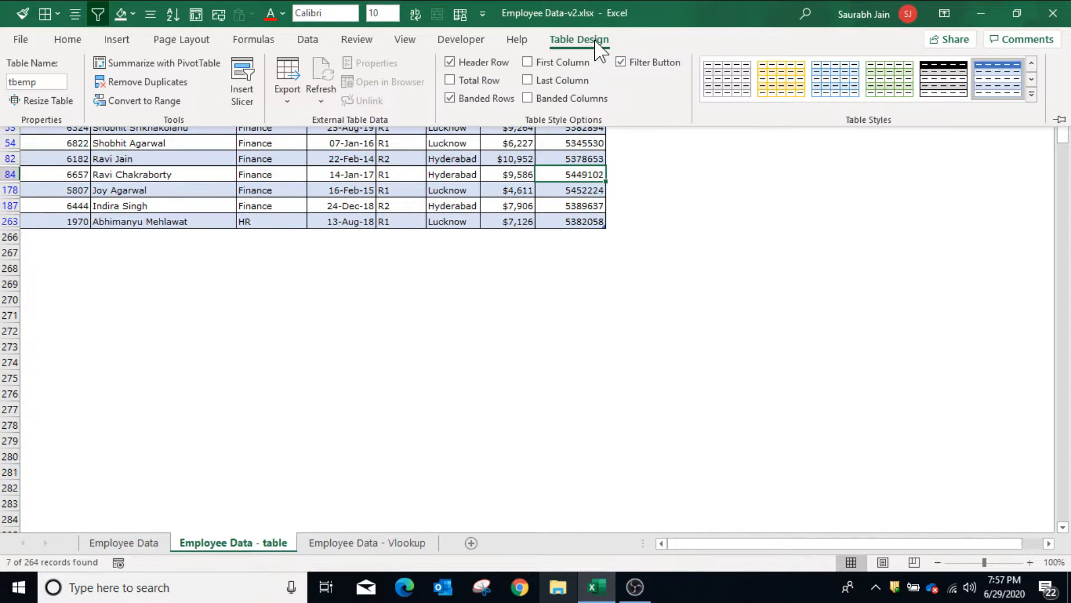
{"action": "left_click", "coordinate": [497, 84]}
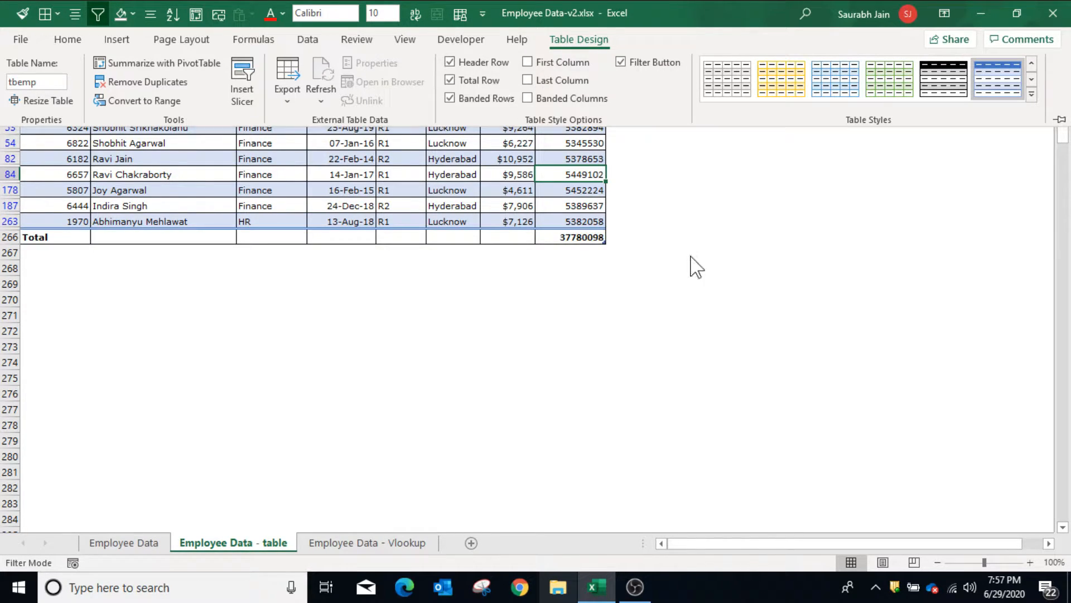
{"action": "left_click", "coordinate": [692, 263]}
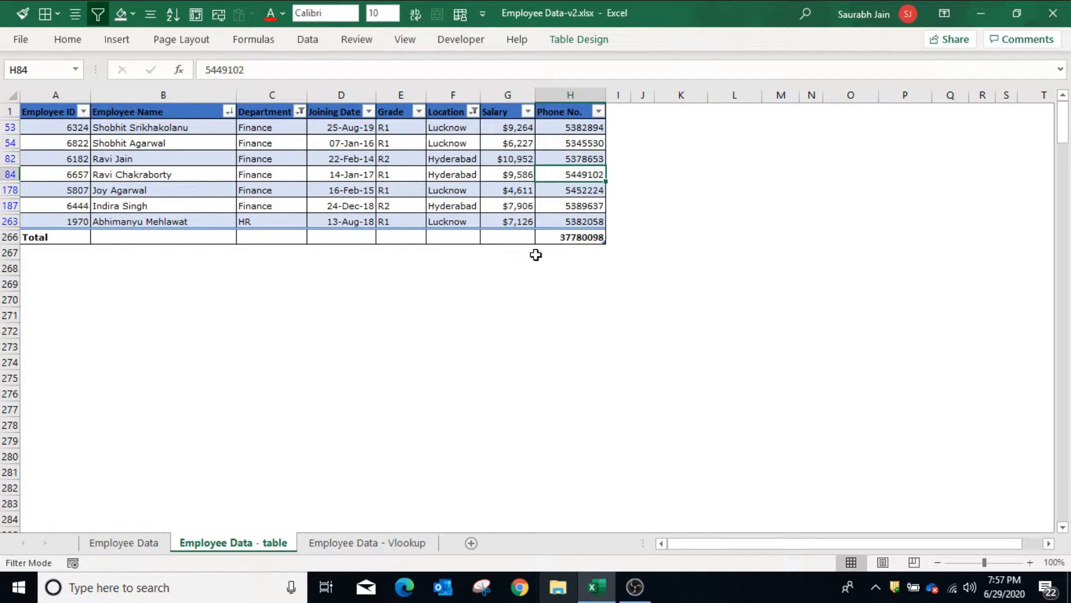
Set the Phone No. column's total row cell to Count
{"action": "left_click", "coordinate": [597, 294]}
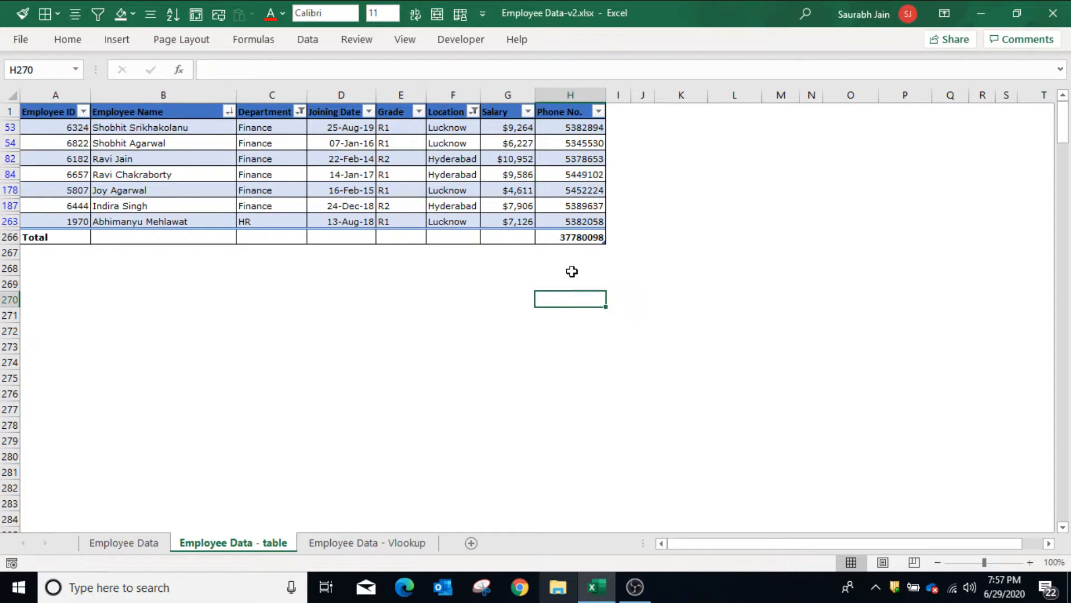
{"action": "left_click", "coordinate": [571, 243]}
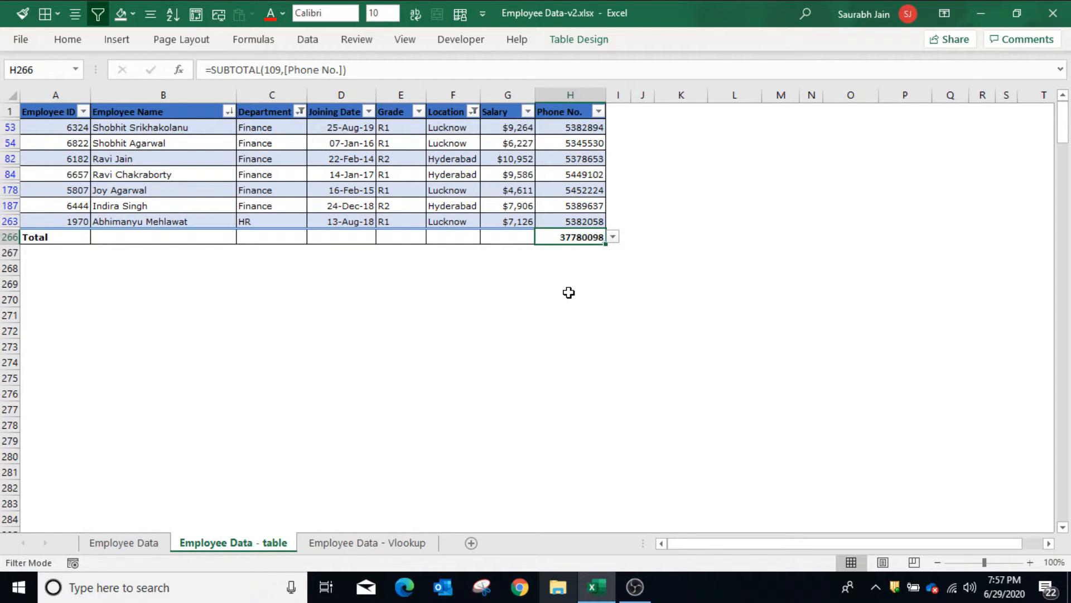
{"action": "left_click", "coordinate": [613, 238]}
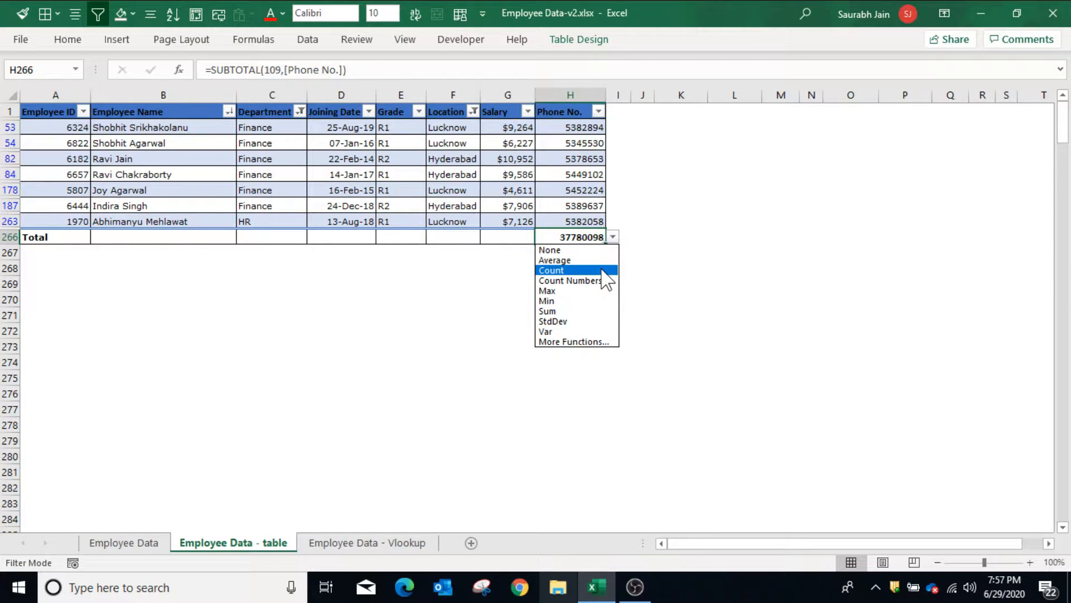
{"action": "left_click", "coordinate": [603, 270]}
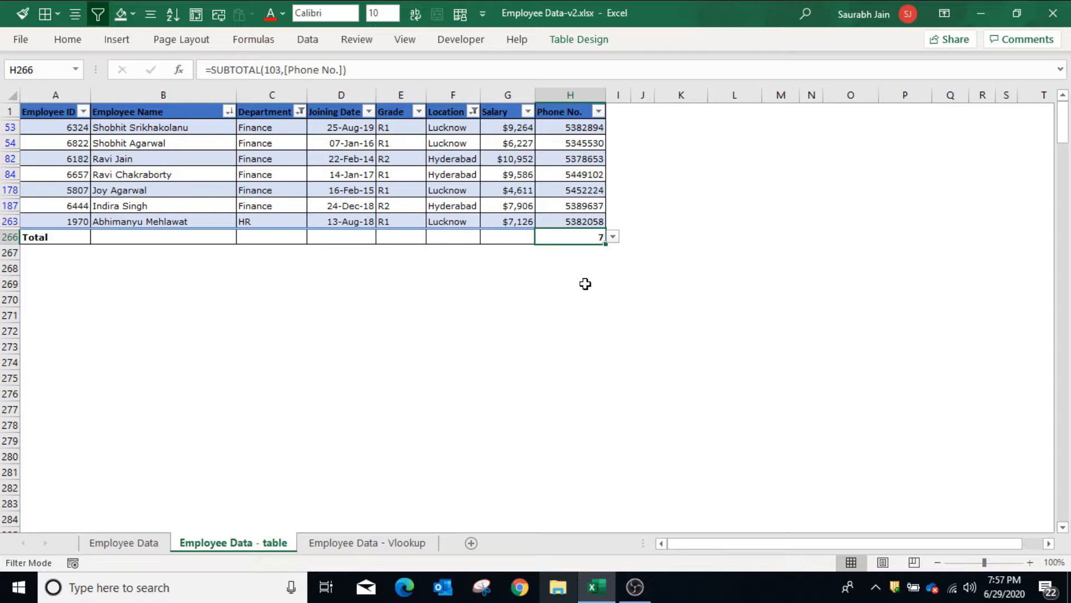
Set the Salary column's total row cell to Sum
{"action": "left_click", "coordinate": [516, 238]}
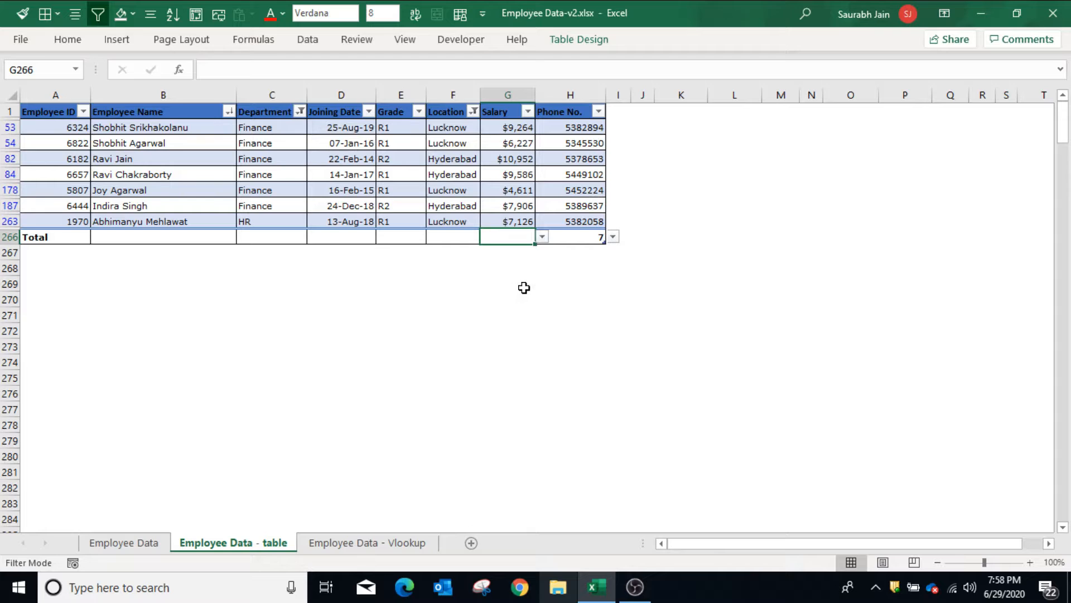
{"action": "left_click", "coordinate": [541, 236]}
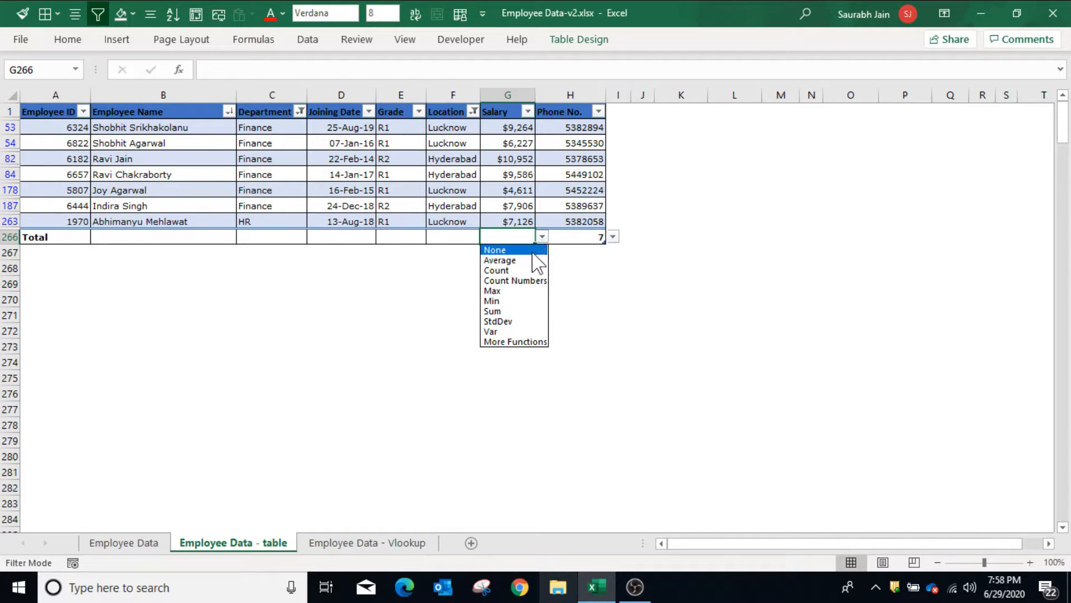
{"action": "left_click", "coordinate": [513, 311]}
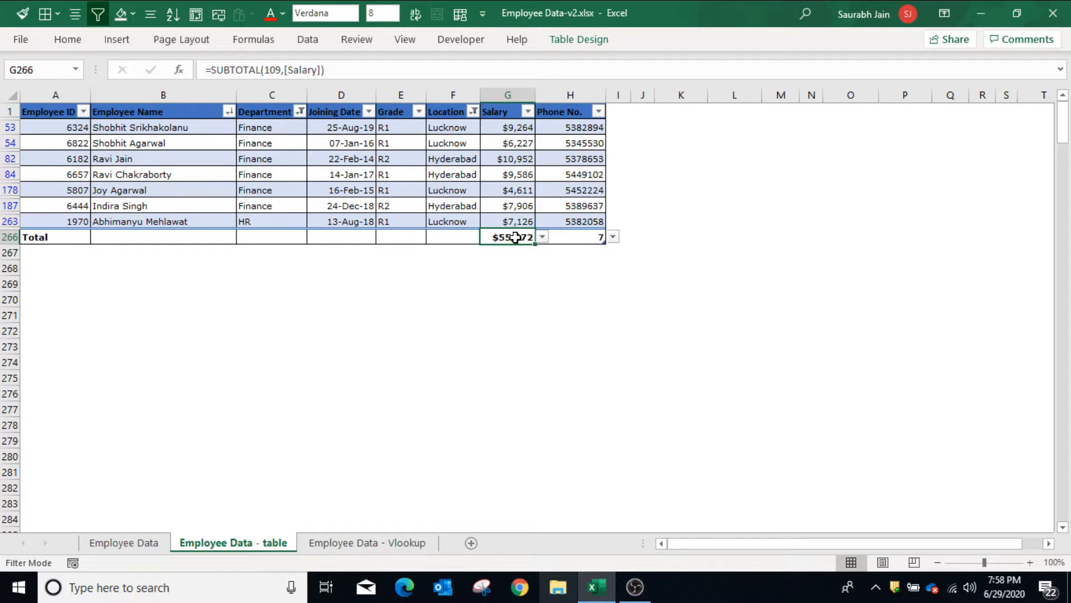
Include IT in the Department filter alongside Finance and HR
{"action": "left_click", "coordinate": [474, 113]}
{"action": "left_click", "coordinate": [474, 113]}
{"action": "left_click", "coordinate": [300, 112]}
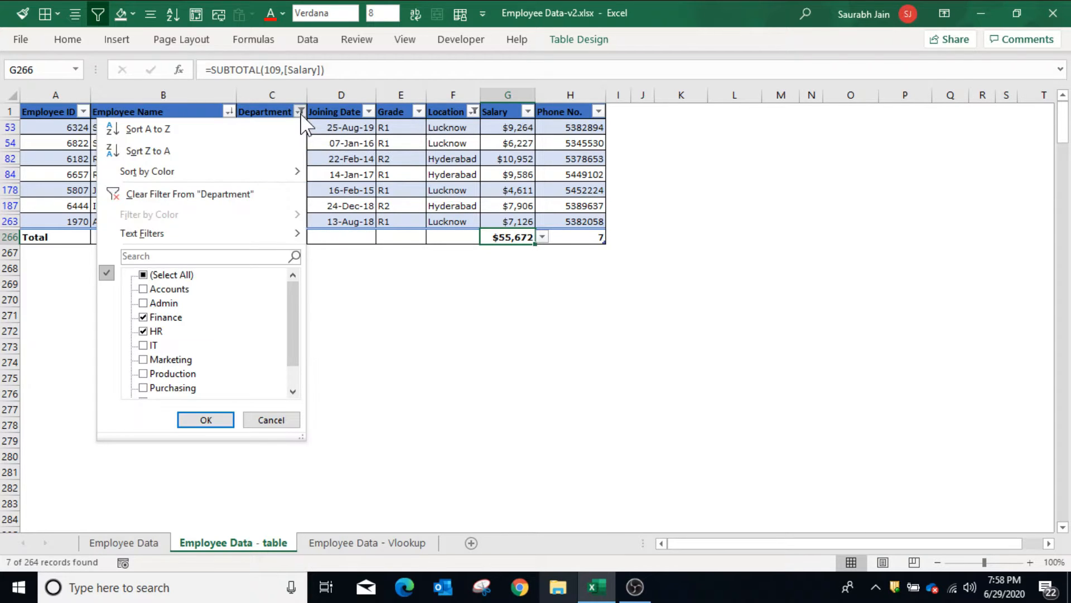
{"action": "left_click", "coordinate": [143, 346]}
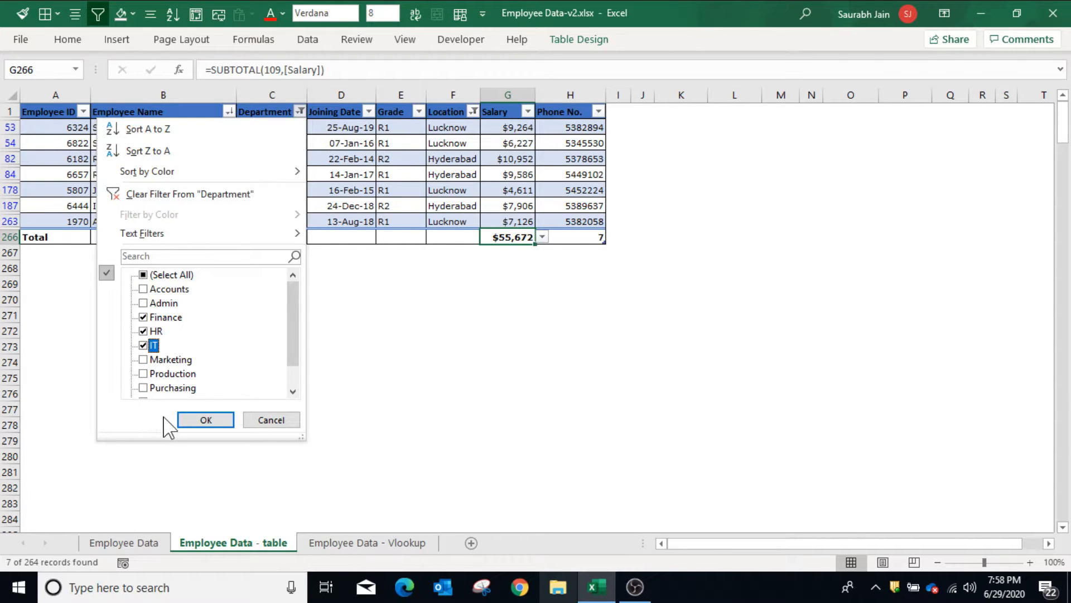
{"action": "left_click", "coordinate": [205, 420]}
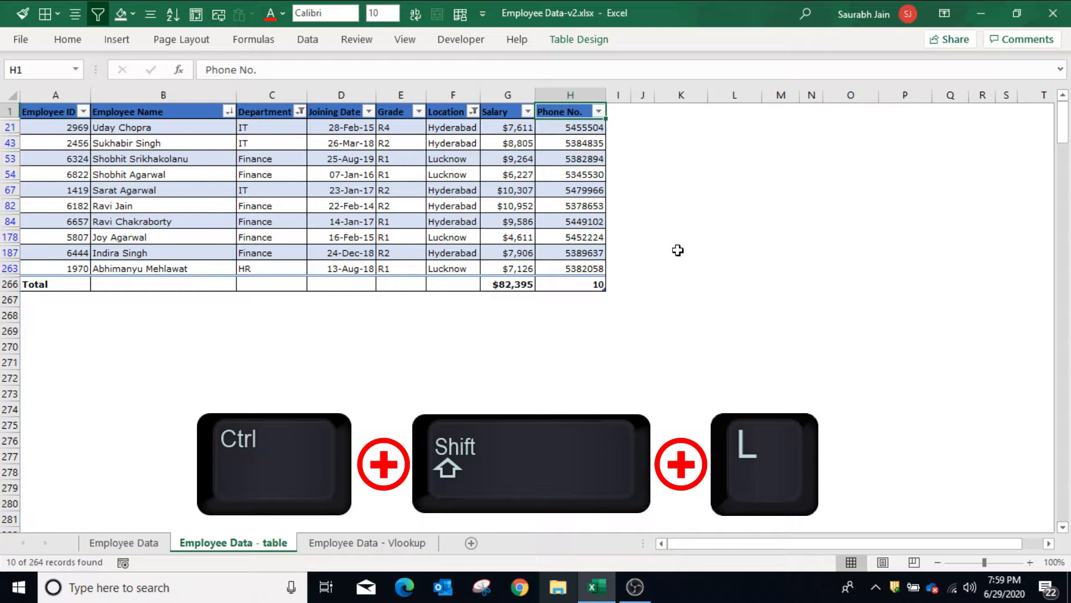
Turn off the table's filters and add a Bonus column header in cell I1
{"action": "key", "text": "ctrl+shift+l"}
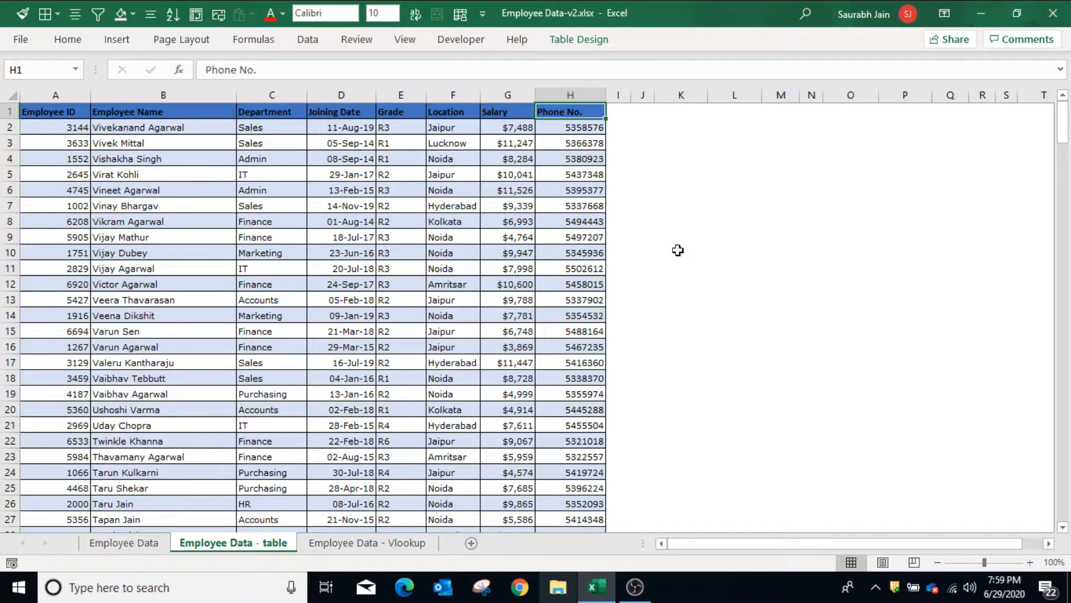
{"action": "left_click", "coordinate": [621, 111]}
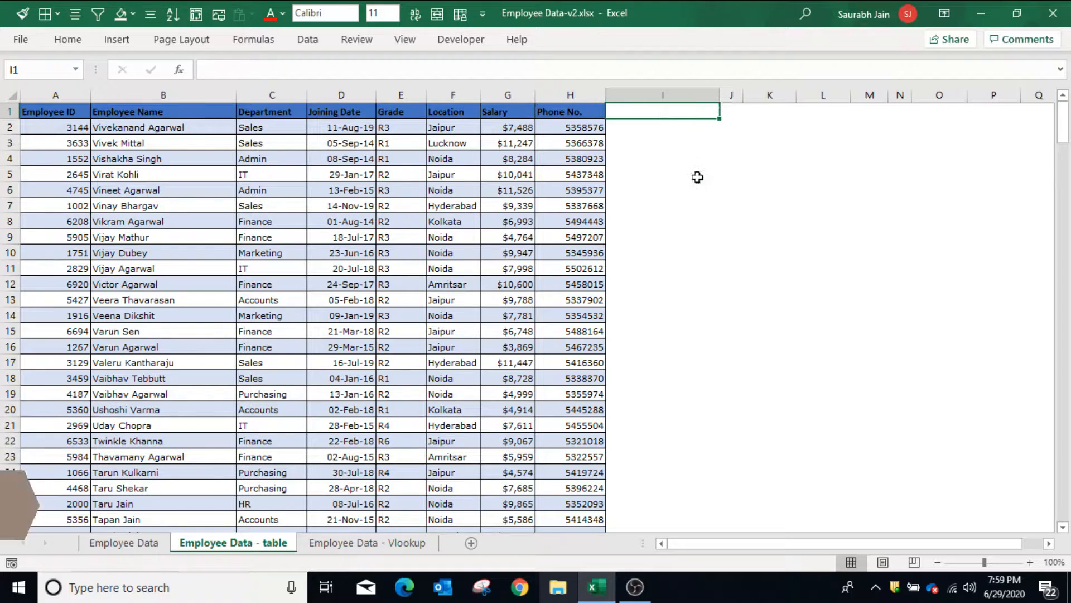
{"action": "type", "text": "Bonus"}
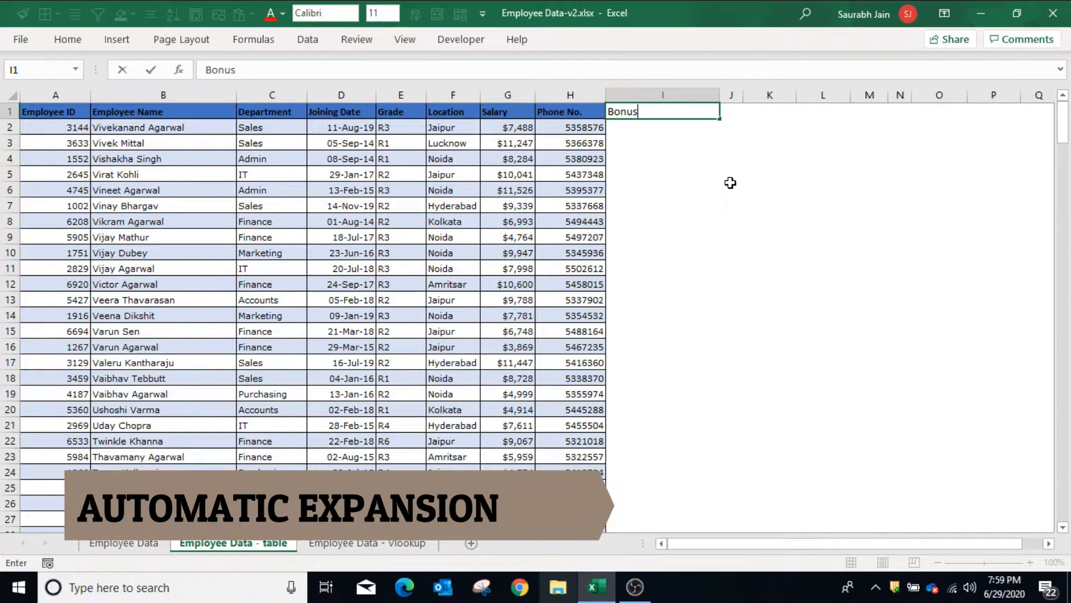
{"action": "key", "text": "Return"}
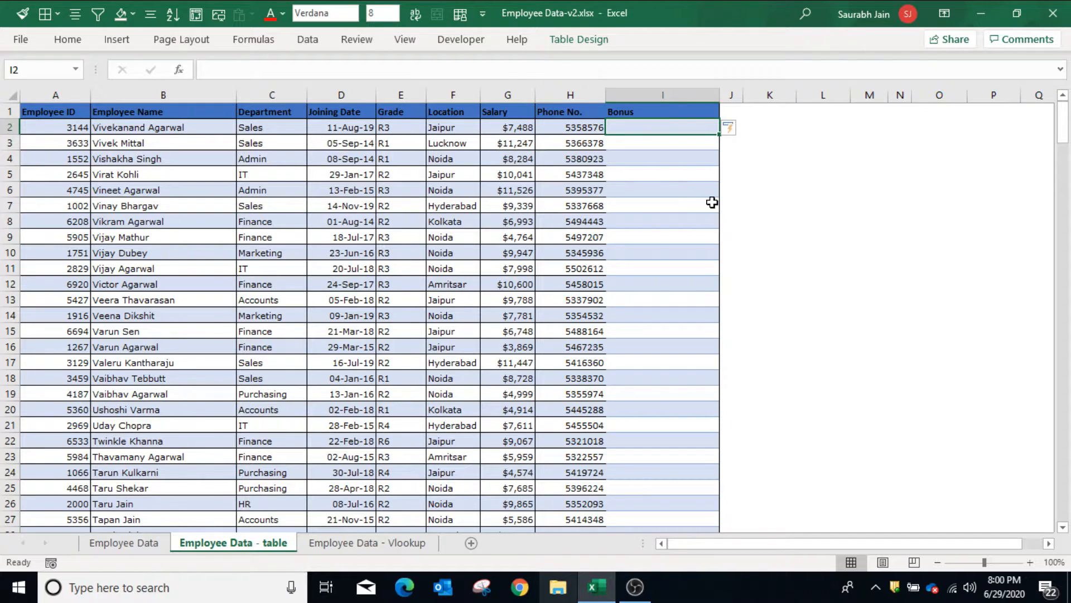
{"action": "type", "text": "="}
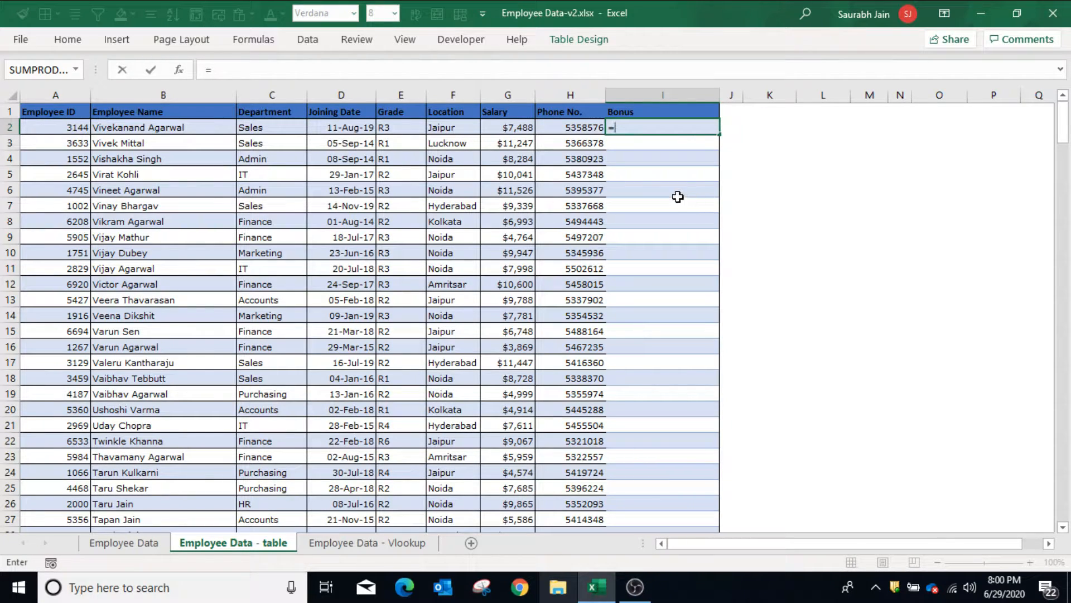
{"action": "left_click", "coordinate": [516, 127]}
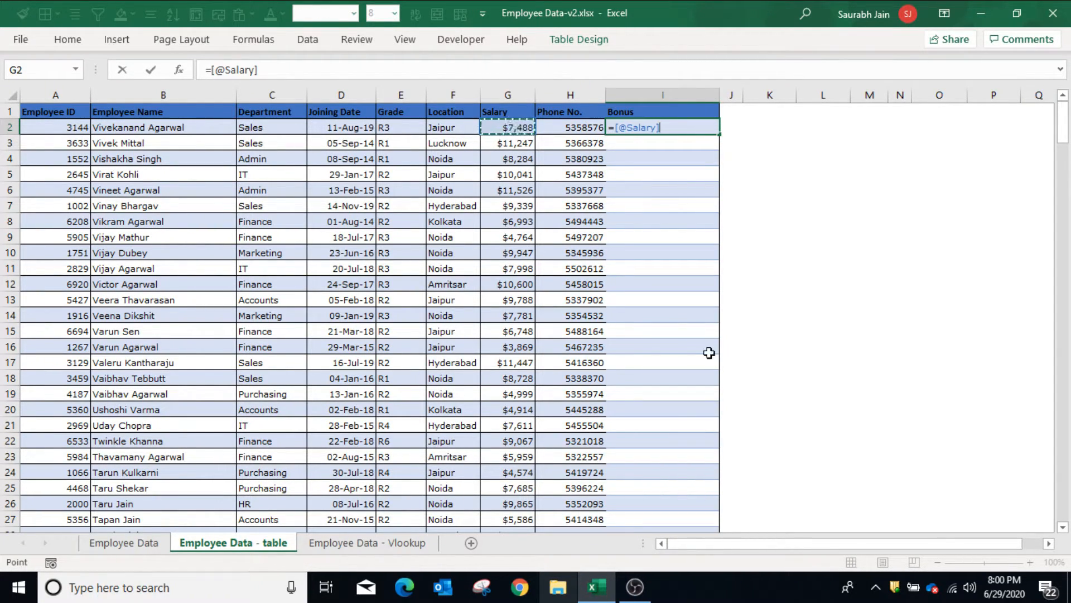
{"action": "type", "text": "*0.1"}
{"action": "key", "text": "Return"}
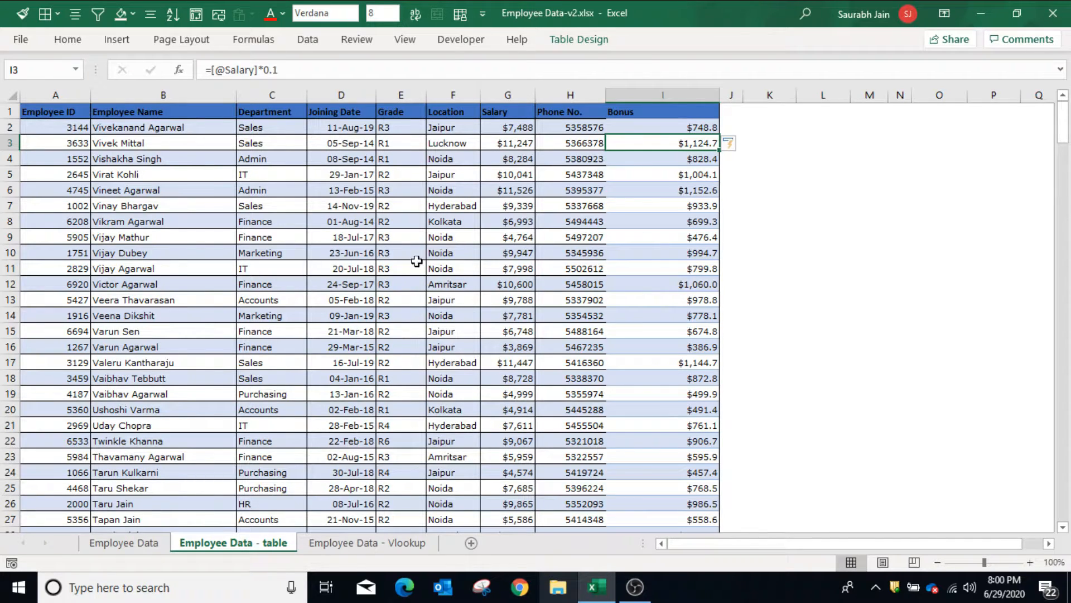
Insert a PivotTable from tbemp at cell M2 of the existing worksheet, counting Employee Name in rows by Grade
{"action": "left_click", "coordinate": [360, 204]}
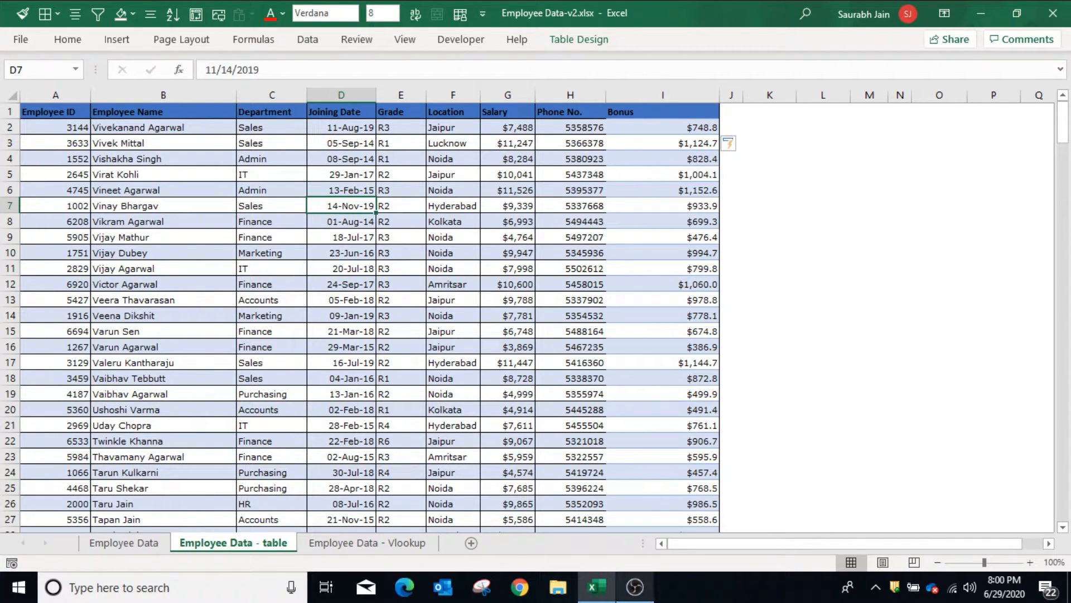
{"action": "left_click", "coordinate": [117, 40]}
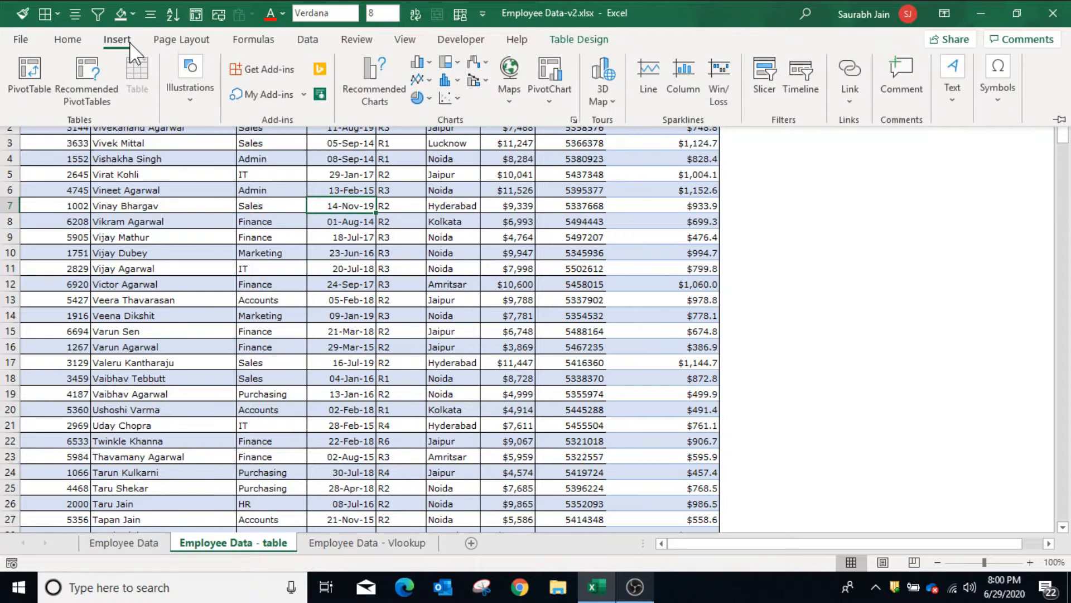
{"action": "left_click", "coordinate": [30, 72]}
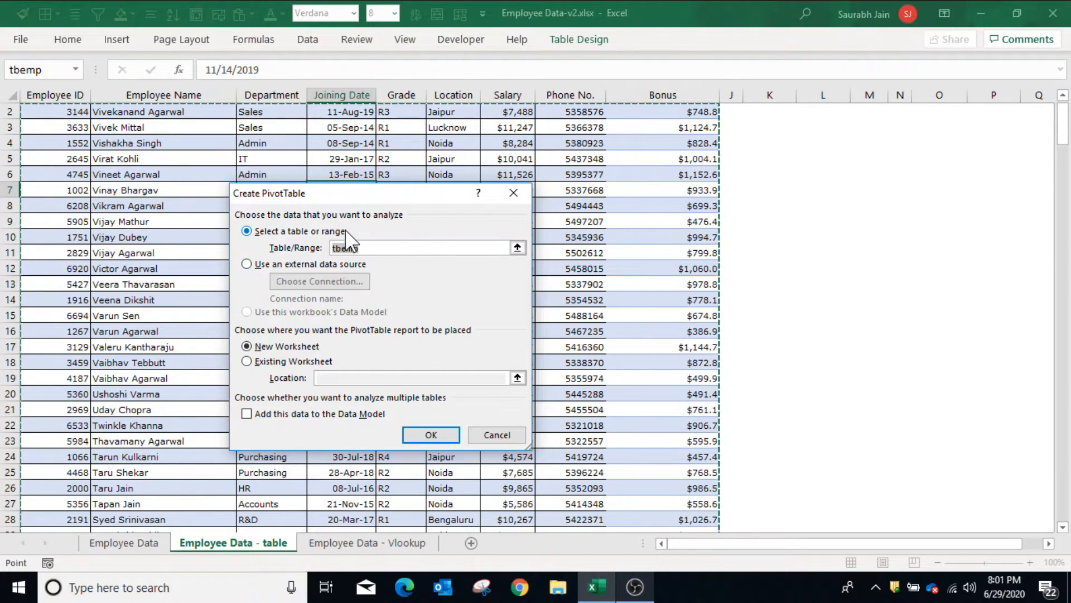
{"action": "left_click", "coordinate": [253, 362]}
{"action": "scroll", "coordinate": [657, 362], "scroll_direction": "up", "scroll_amount": 1}
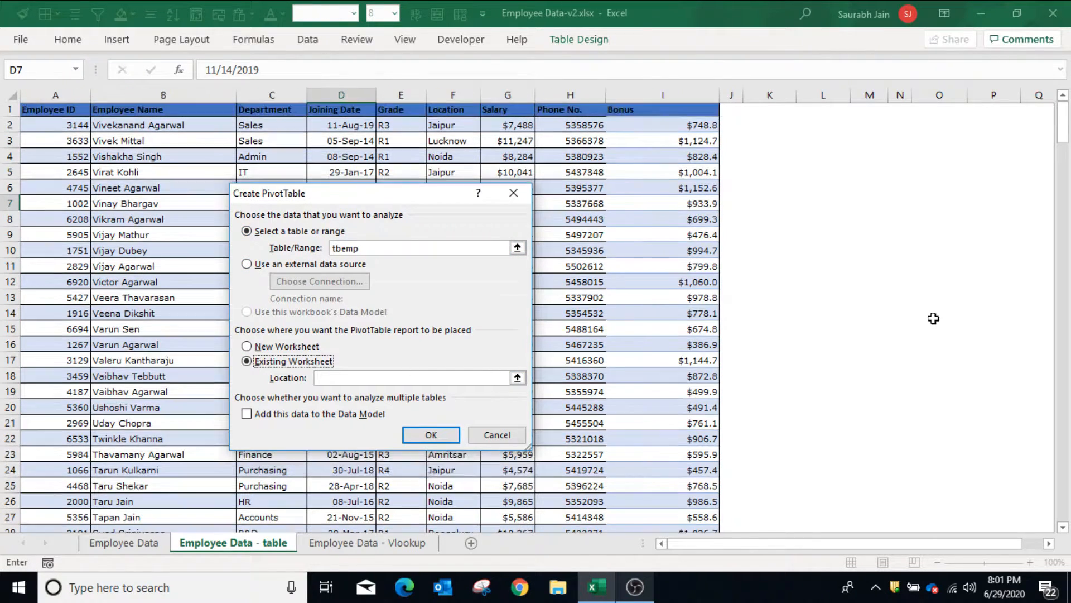
{"action": "left_click", "coordinate": [876, 133]}
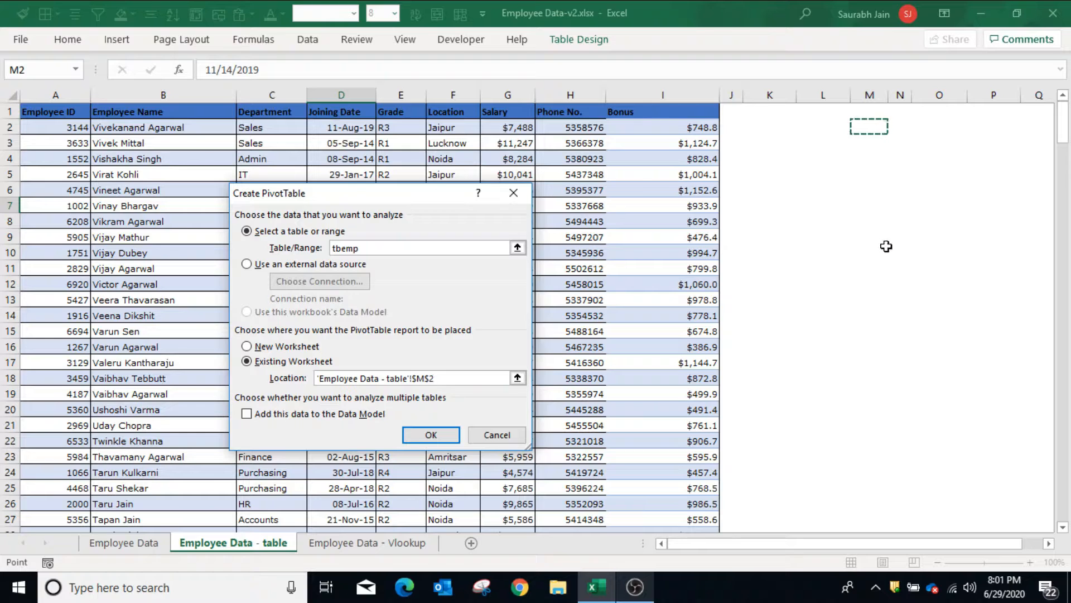
{"action": "left_click", "coordinate": [430, 435]}
{"action": "left_click_drag", "start_coordinate": [858, 204], "coordinate": [998, 475]}
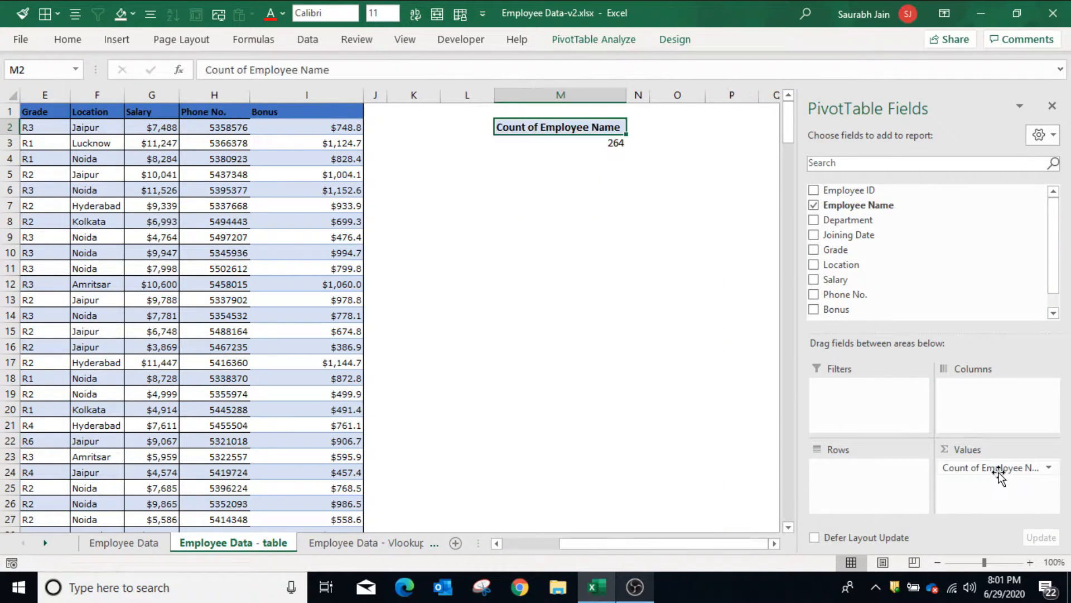
{"action": "left_click_drag", "start_coordinate": [845, 251], "coordinate": [862, 474]}
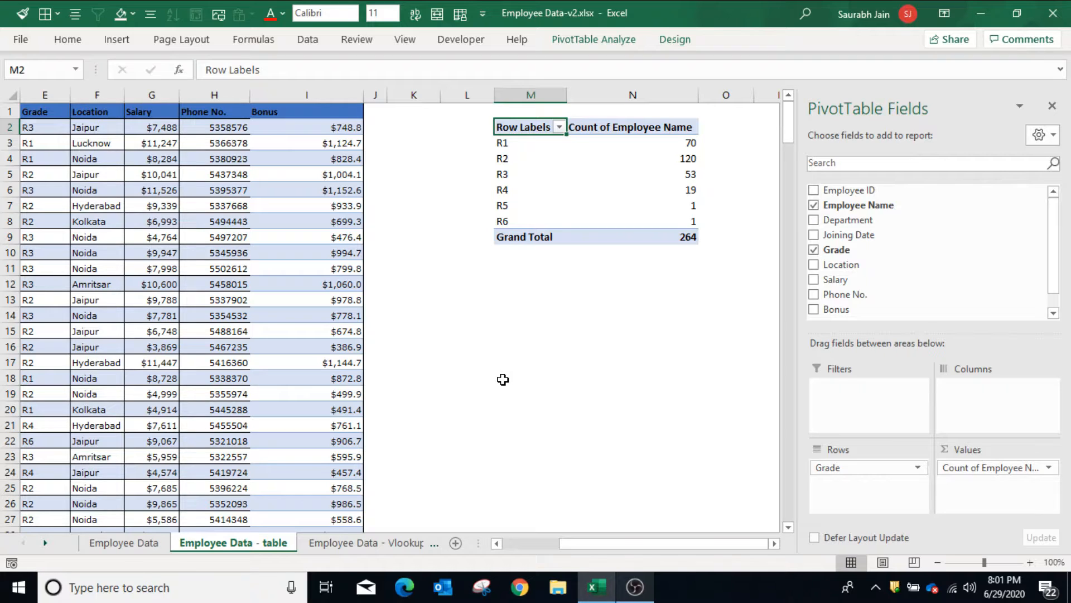
Add a Ready to Relocate column in column J next to Bonus, filled with Y
{"action": "left_click", "coordinate": [377, 110]}
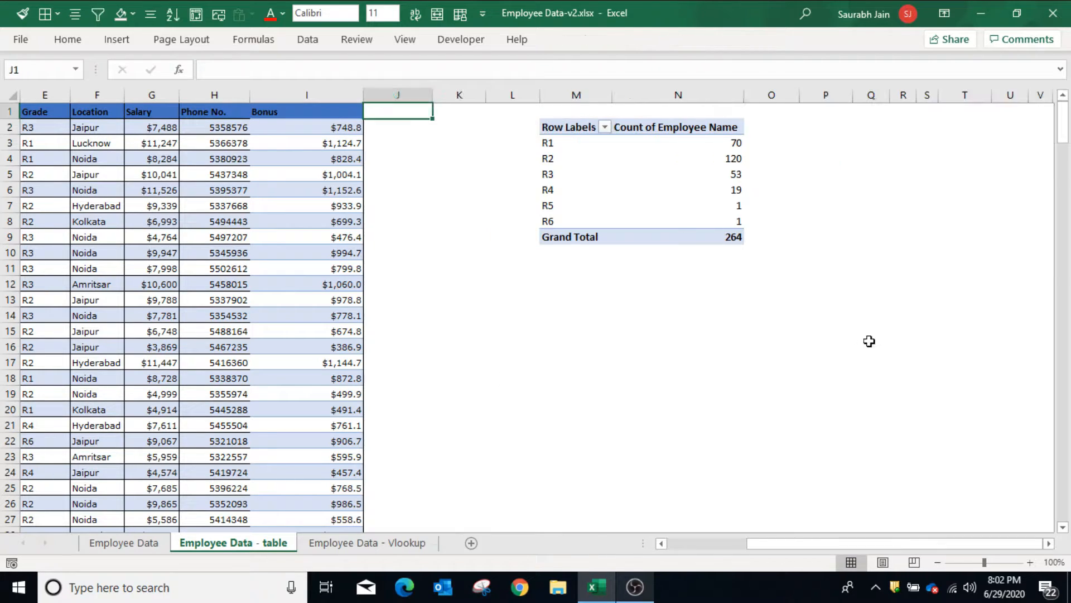
{"action": "type", "text": "Ready to "}
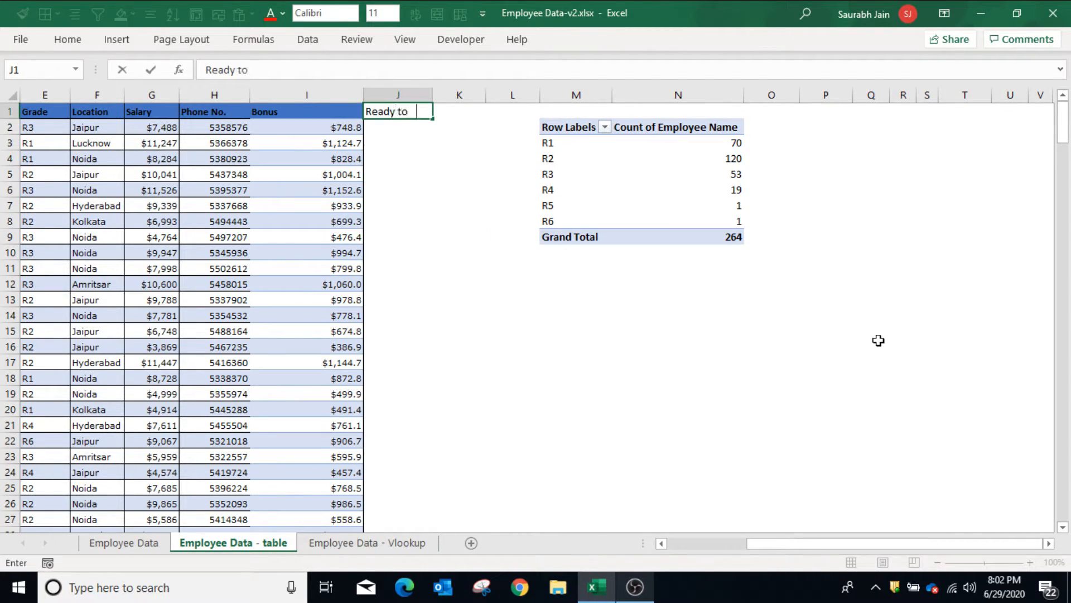
{"action": "type", "text": "Relocate"}
{"action": "left_click", "coordinate": [770, 331]}
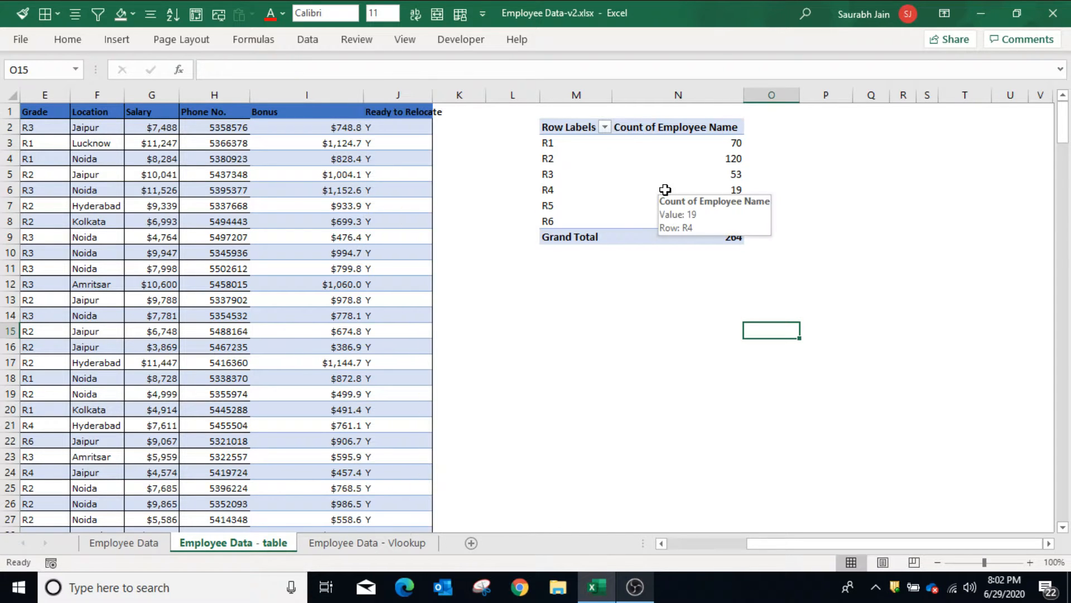
Refresh the PivotTable built from the employee table so it picks up the added column
{"action": "left_click", "coordinate": [665, 190]}
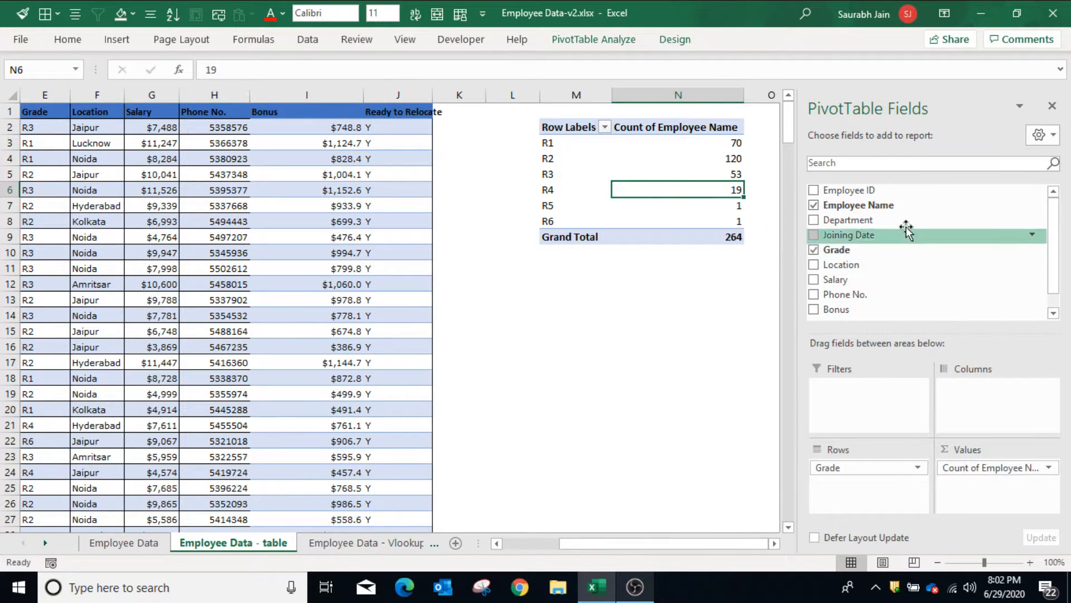
{"action": "scroll", "coordinate": [1054, 295], "scroll_direction": "down", "scroll_amount": 1}
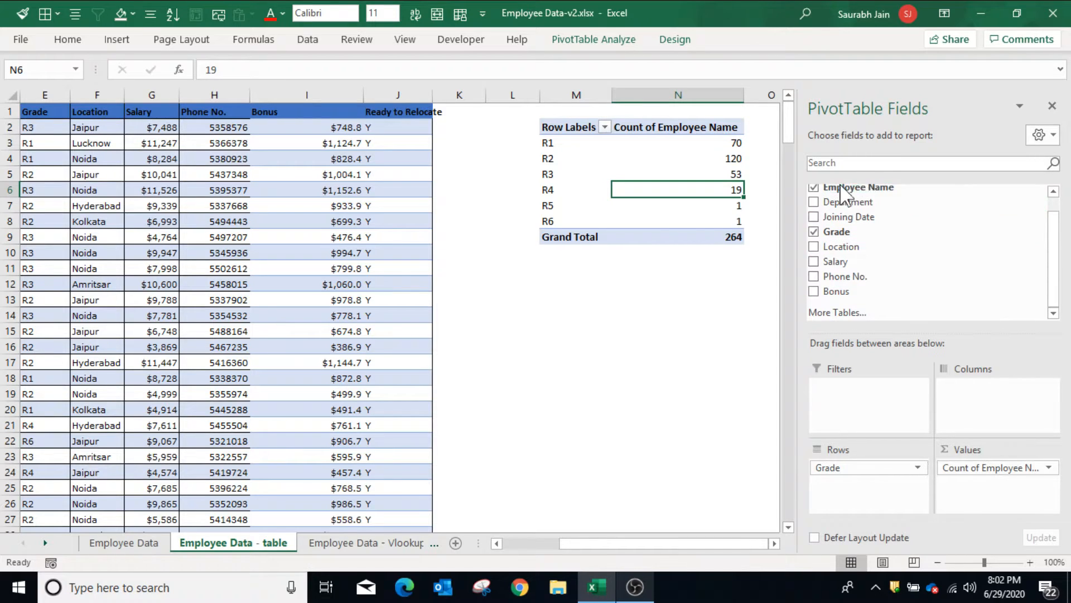
{"action": "right_click", "coordinate": [590, 202]}
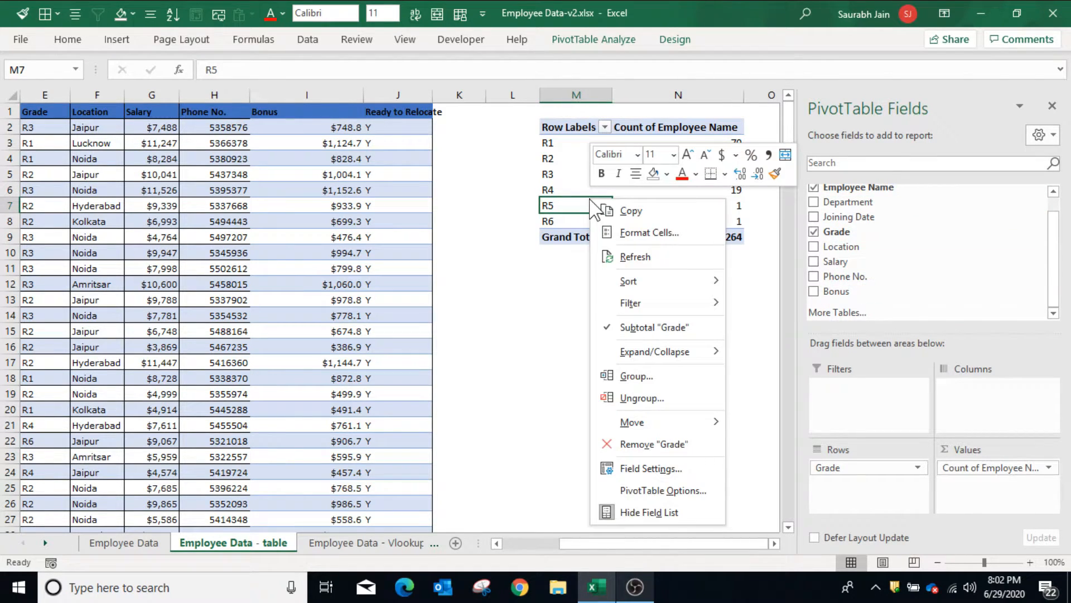
{"action": "left_click", "coordinate": [636, 260]}
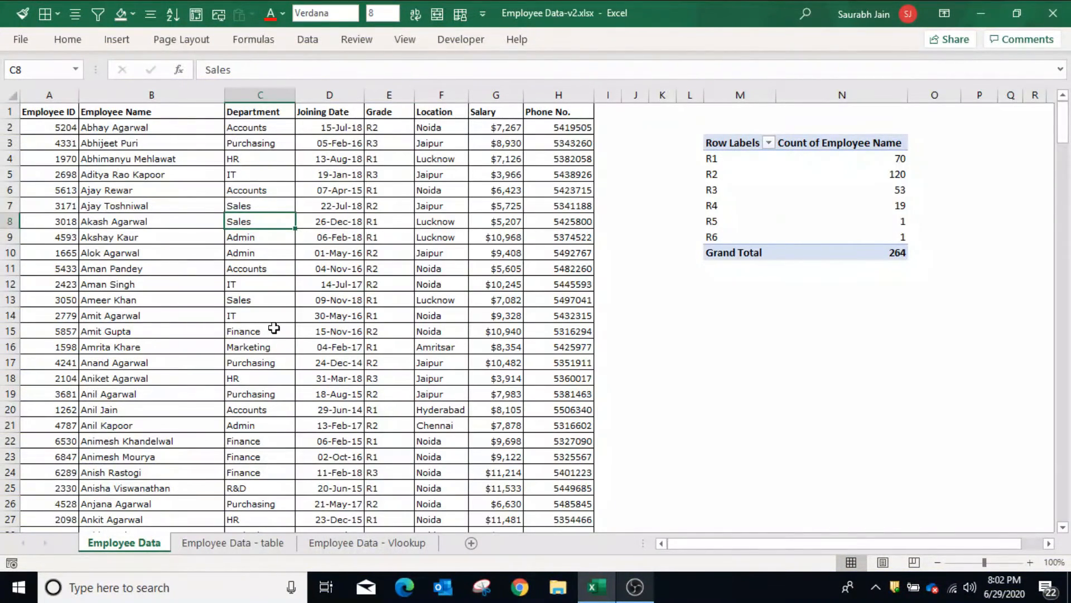
On the Employee Data sheet, add a Ready to relocate column in column I, filled with Y
{"action": "left_click", "coordinate": [501, 363]}
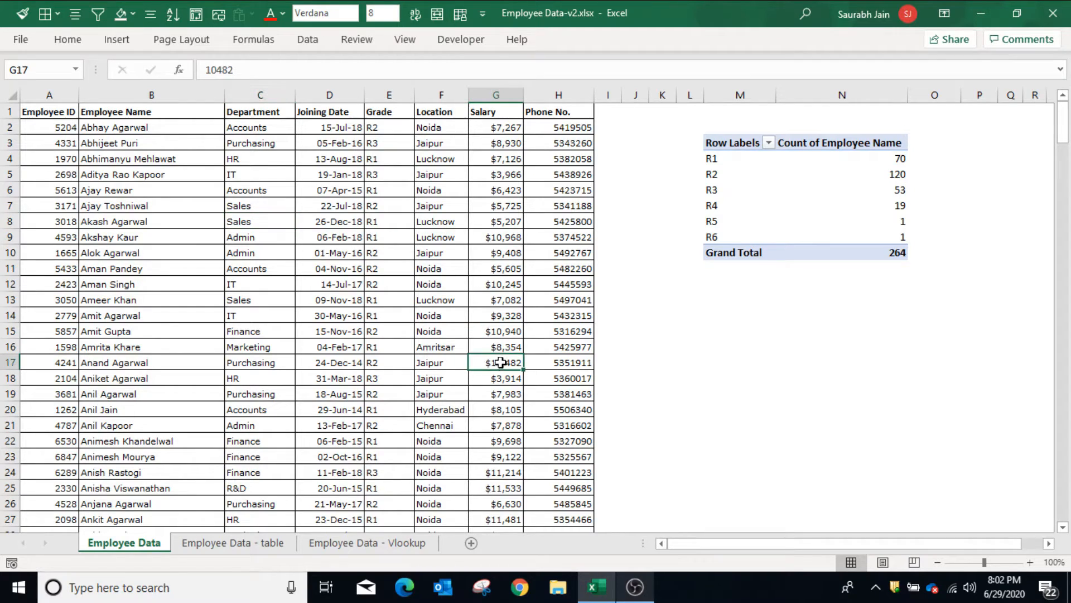
{"action": "left_click_drag", "start_coordinate": [622, 96], "coordinate": [635, 96]}
{"action": "left_click", "coordinate": [617, 110]}
{"action": "type", "text": "Ready to relocate"}
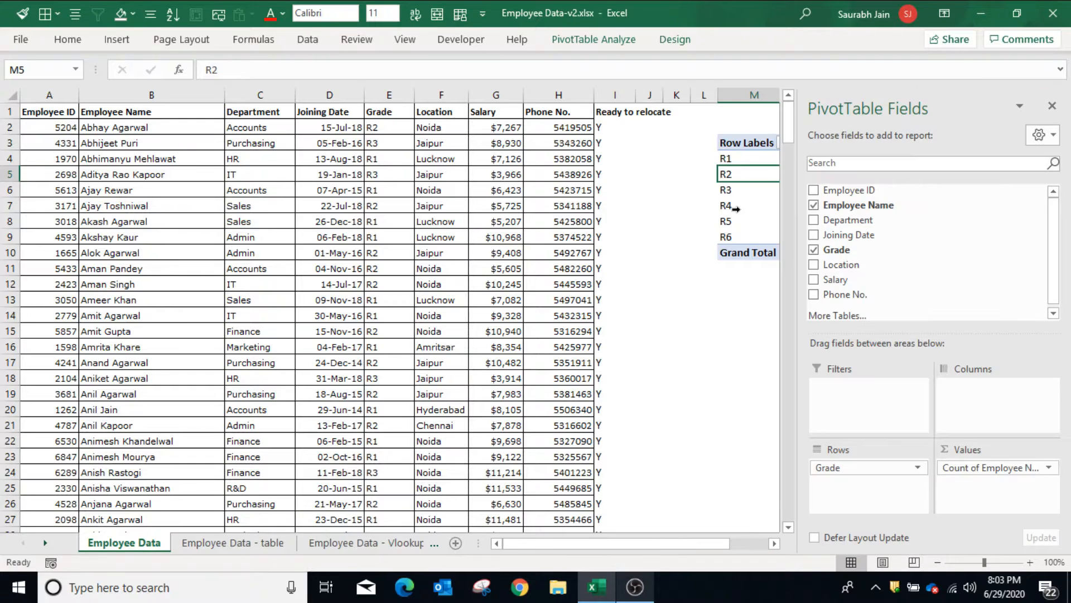
Refresh the PivotTable on the Employee Data sheet
{"action": "right_click", "coordinate": [735, 209]}
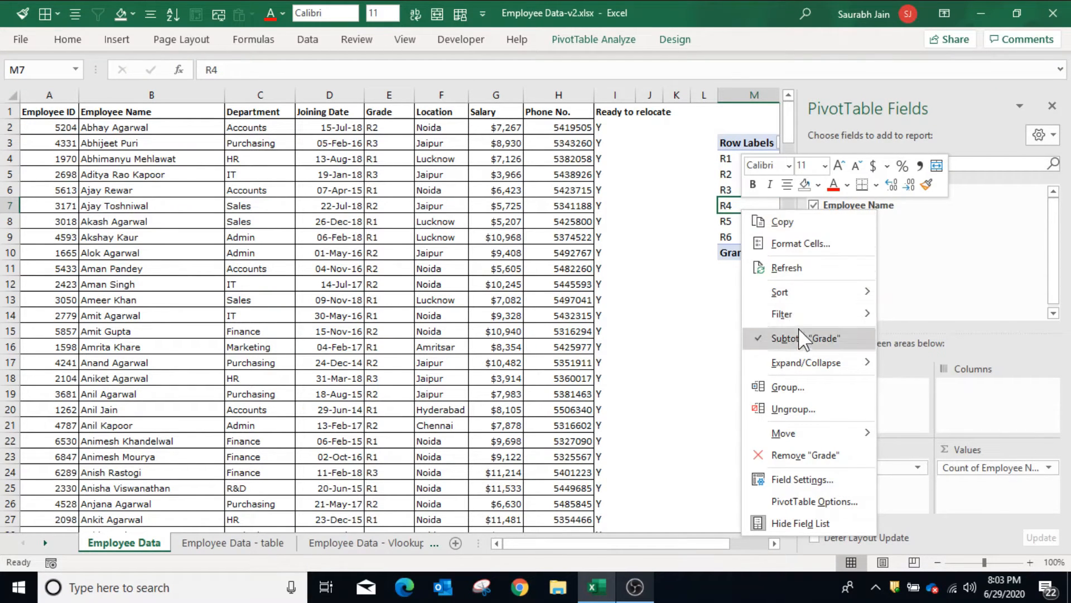
{"action": "left_click", "coordinate": [794, 272]}
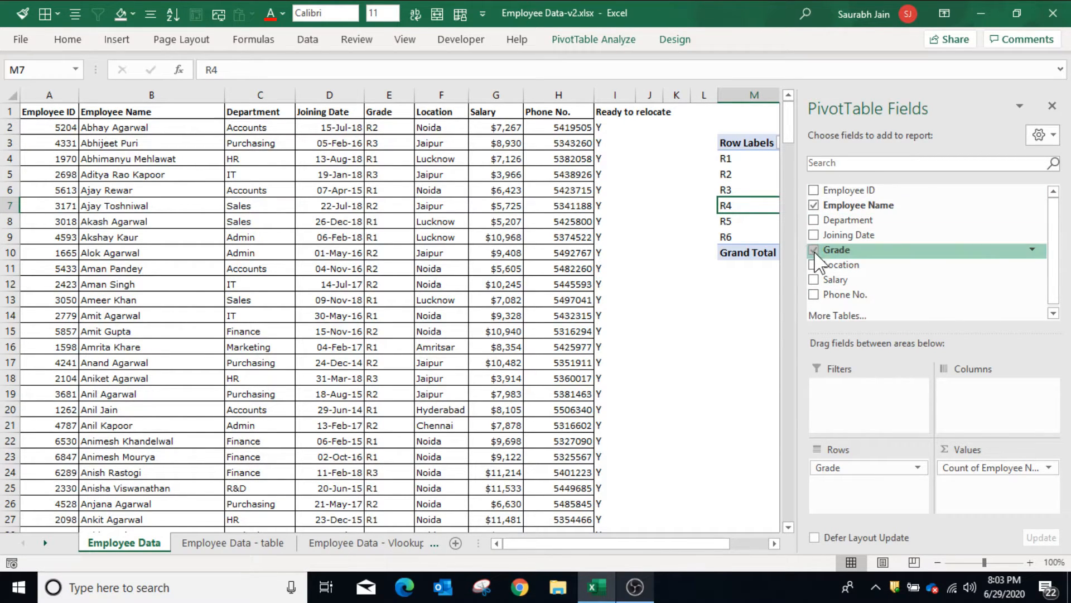
{"action": "key", "text": "Up"}
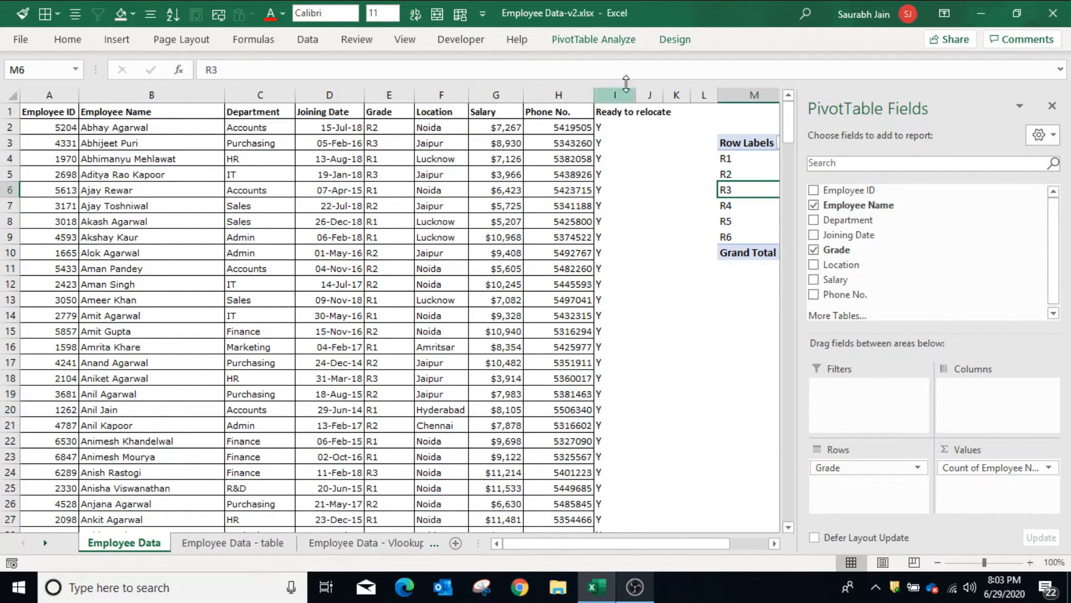
{"action": "left_click", "coordinate": [621, 40]}
{"action": "left_click", "coordinate": [539, 84]}
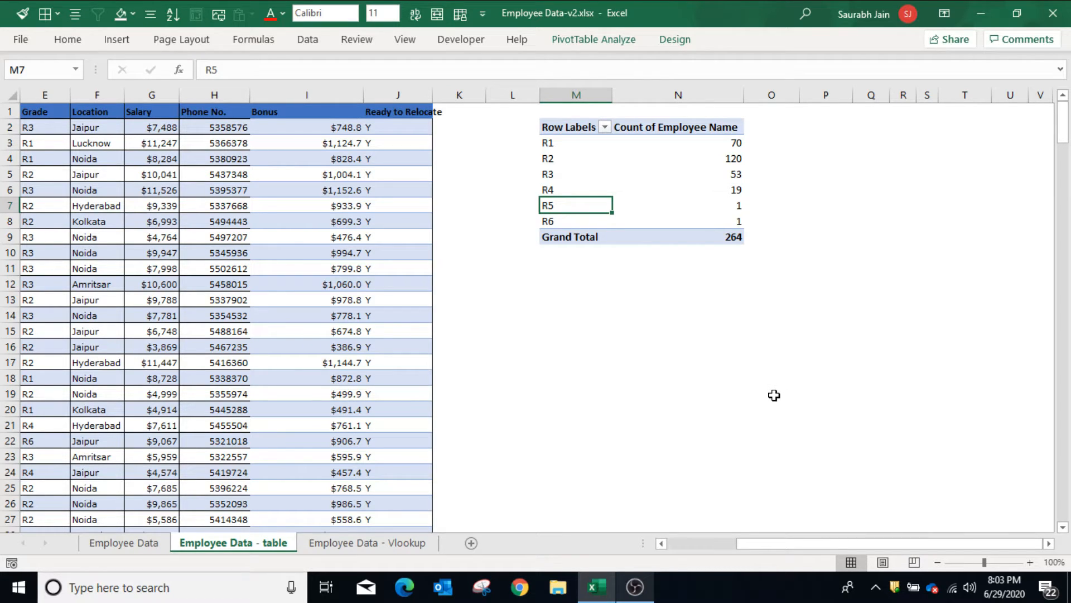
On the Employee Data - table sheet, total the Salary column in cell M15 with the formula =SUM(tbemp[Salary])
{"action": "left_click", "coordinate": [567, 332]}
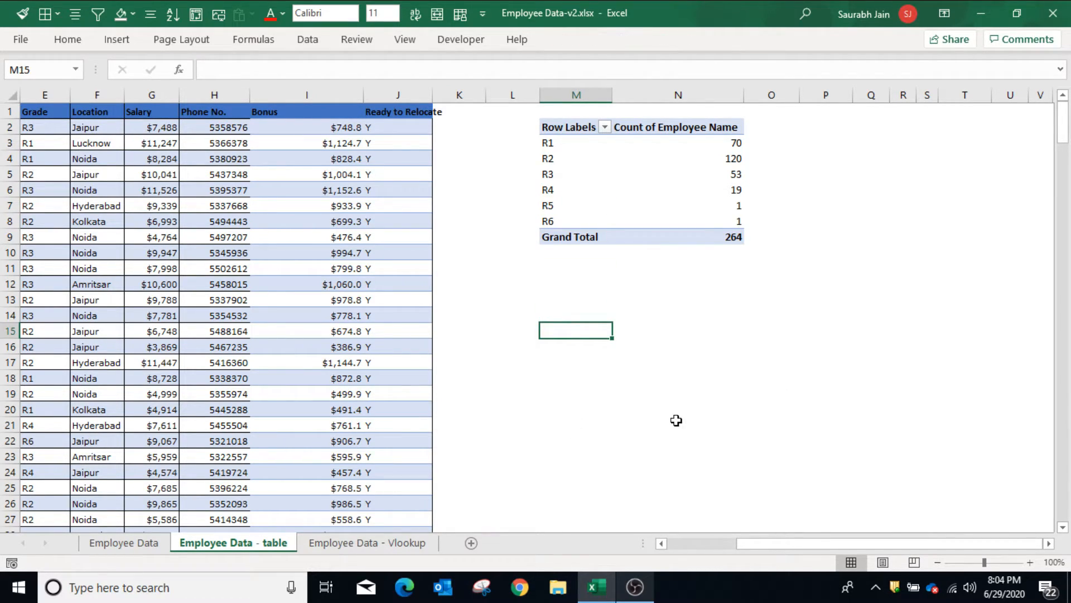
{"action": "type", "text": "=sum"}
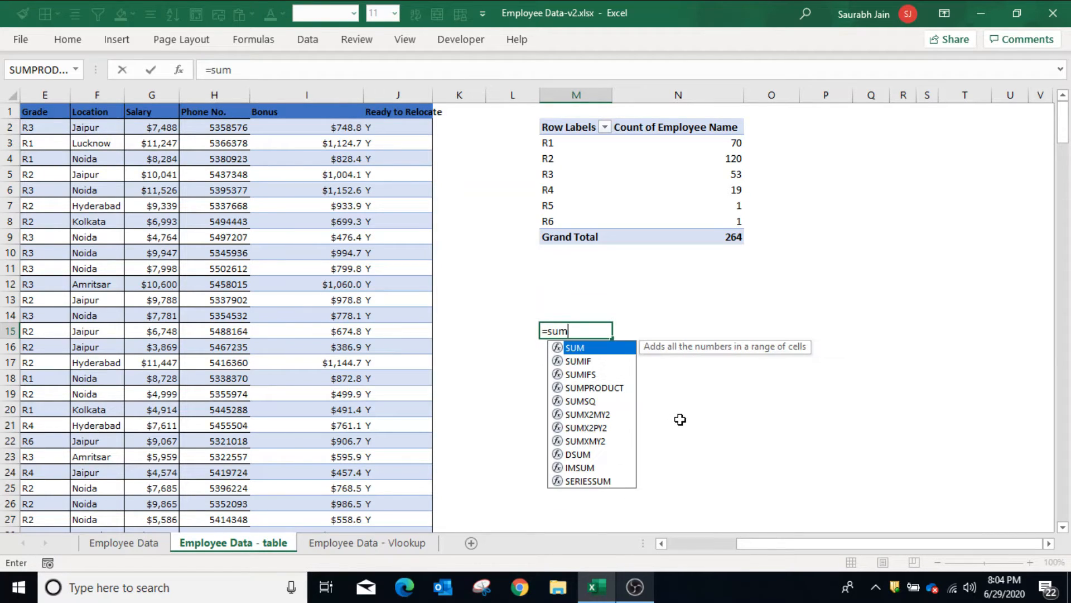
{"action": "type", "text": "("}
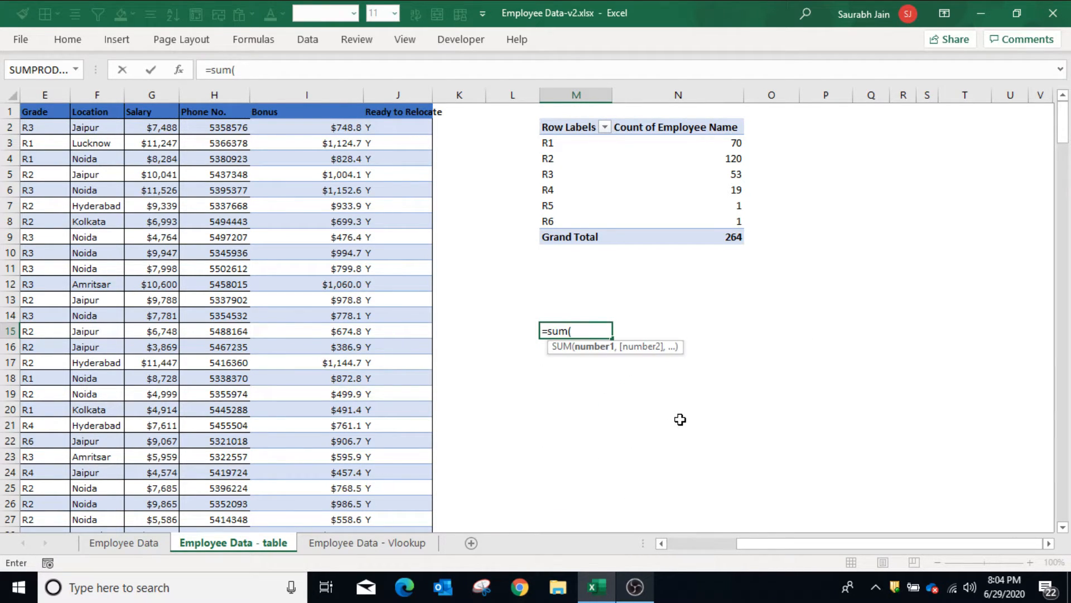
{"action": "type", "text": "tbemp["}
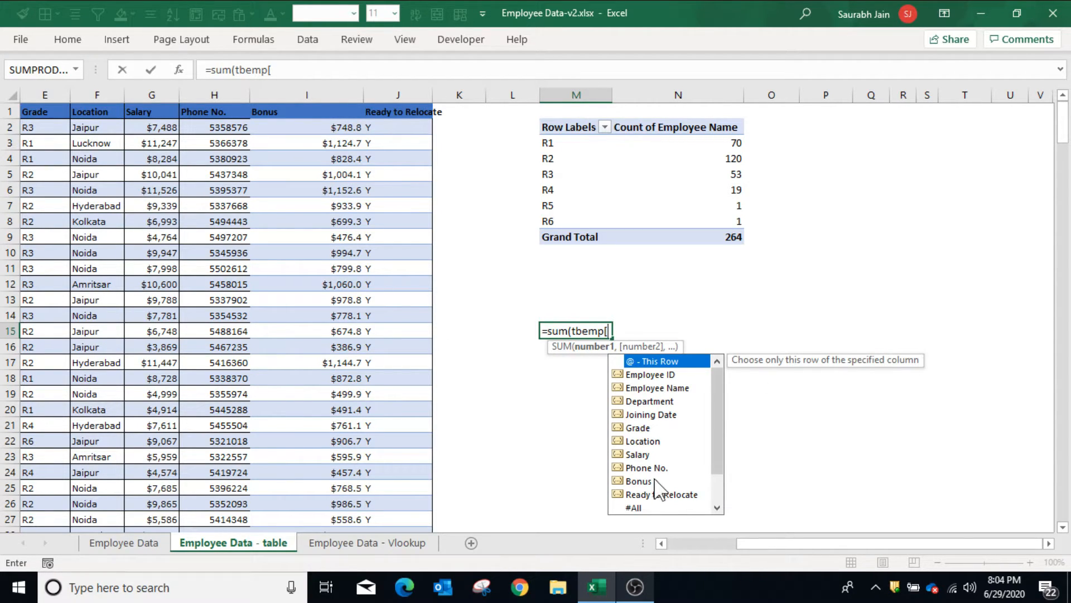
{"action": "double_click", "coordinate": [637, 454]}
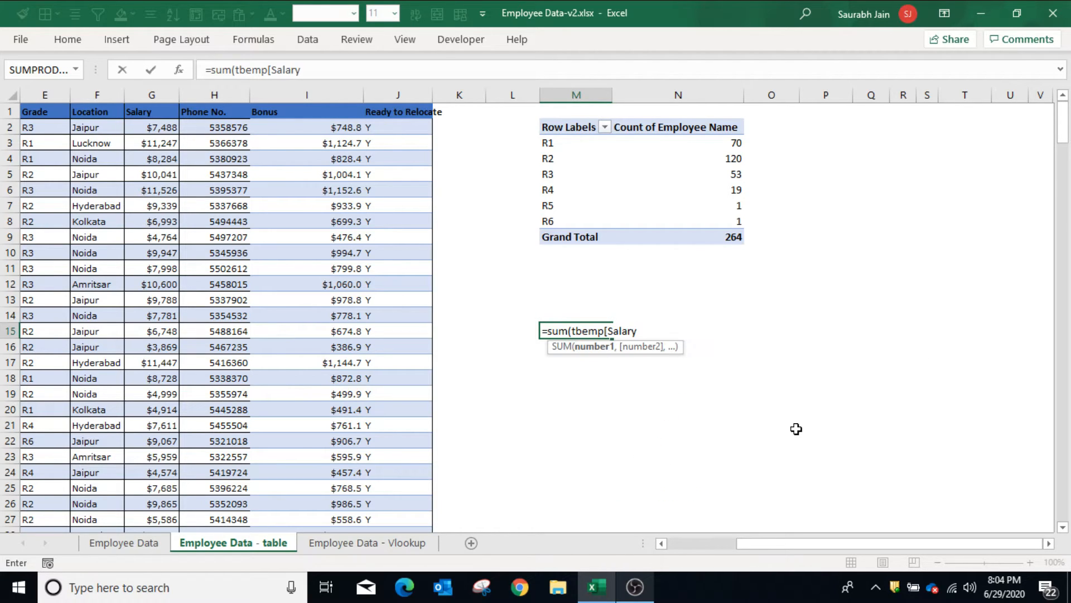
{"action": "type", "text": "]"}
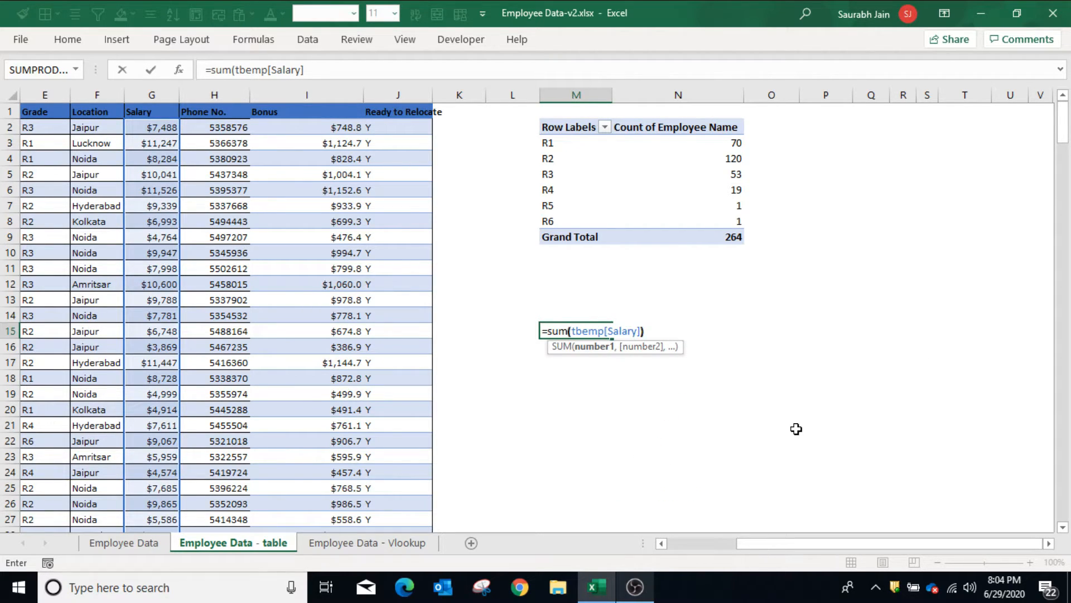
{"action": "type", "text": ")"}
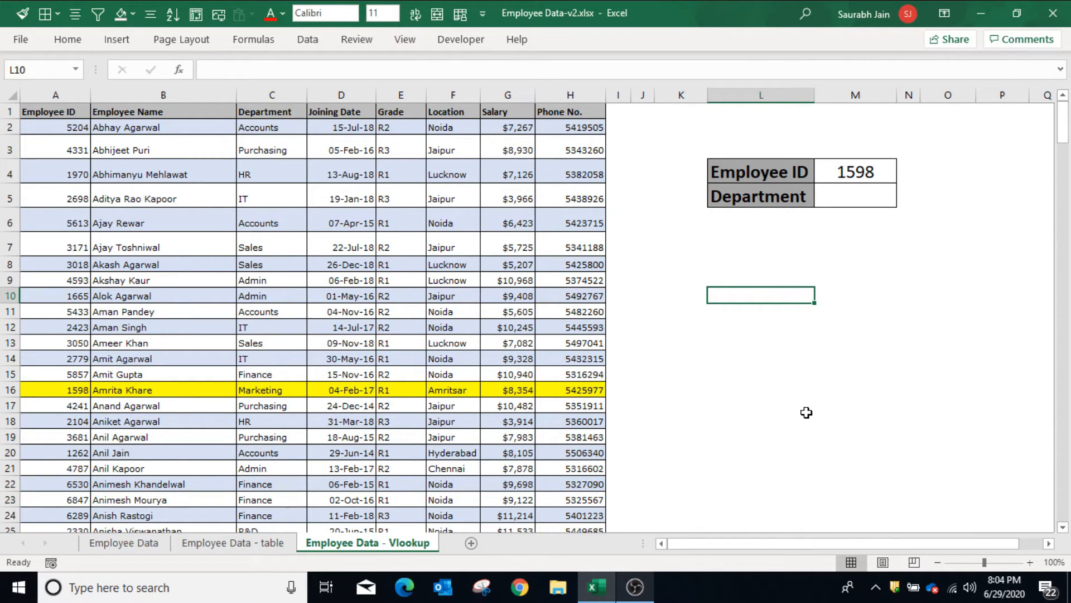
On the Employee Data - Vlookup sheet, look up the employee's department in cell M5 with =VLOOKUP(M4,tbemp,3,0)
{"action": "left_click", "coordinate": [855, 195]}
{"action": "type", "text": "=vlookup("}
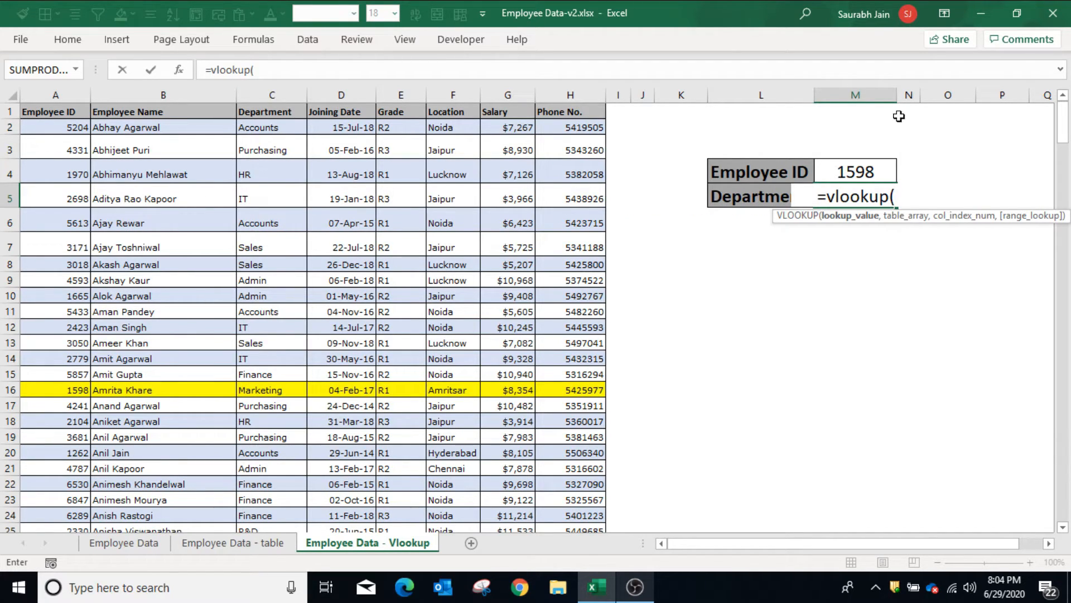
{"action": "left_click", "coordinate": [858, 172]}
{"action": "type", "text": ","}
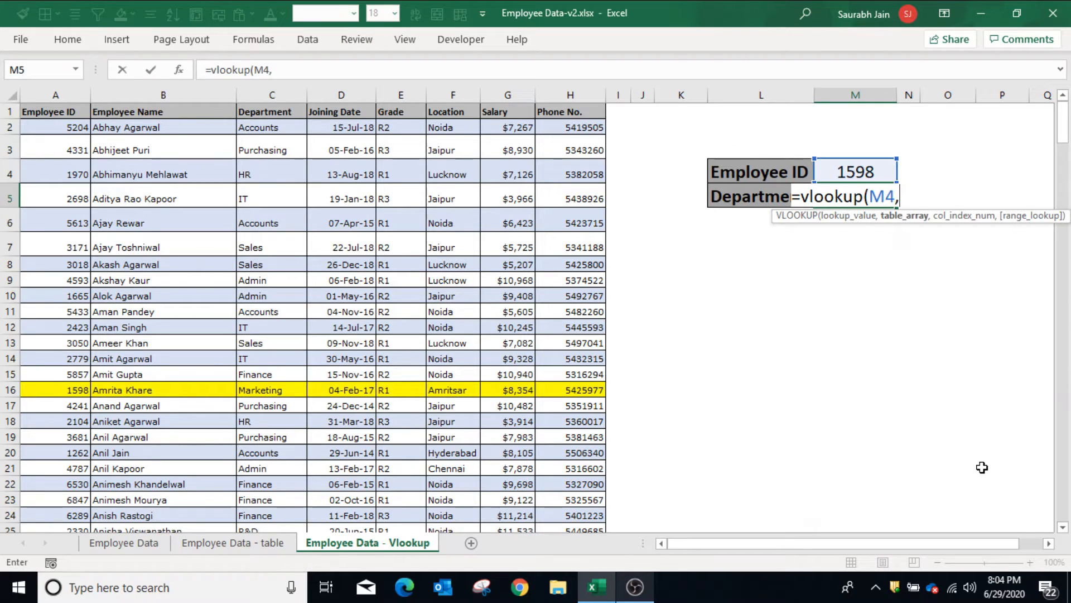
{"action": "type", "text": "tbemp,3,0"}
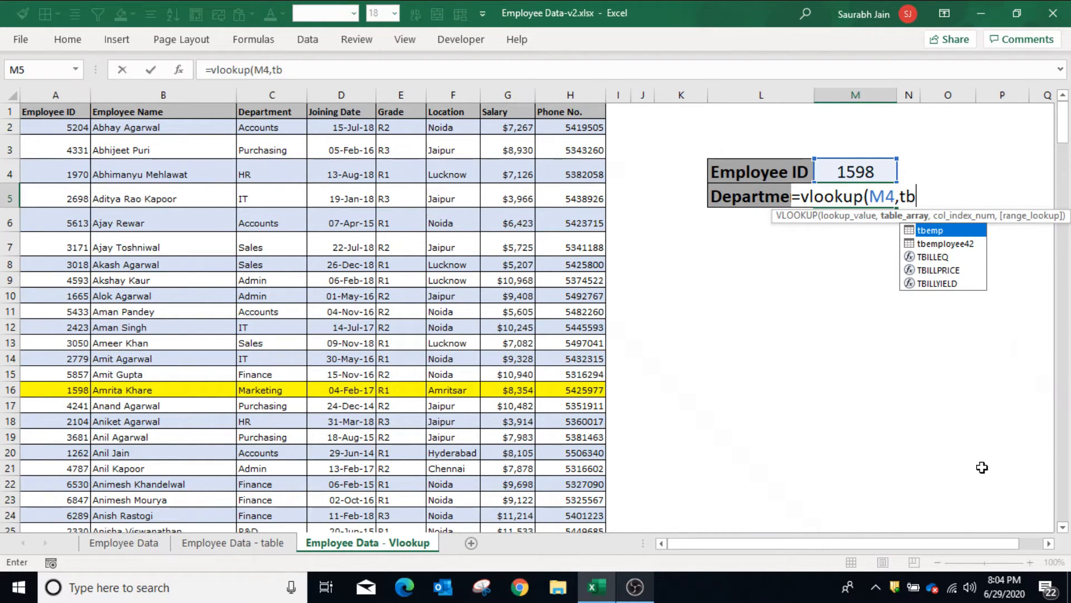
{"action": "key", "text": "Tab"}
{"action": "type", "text": ",3,0)"}
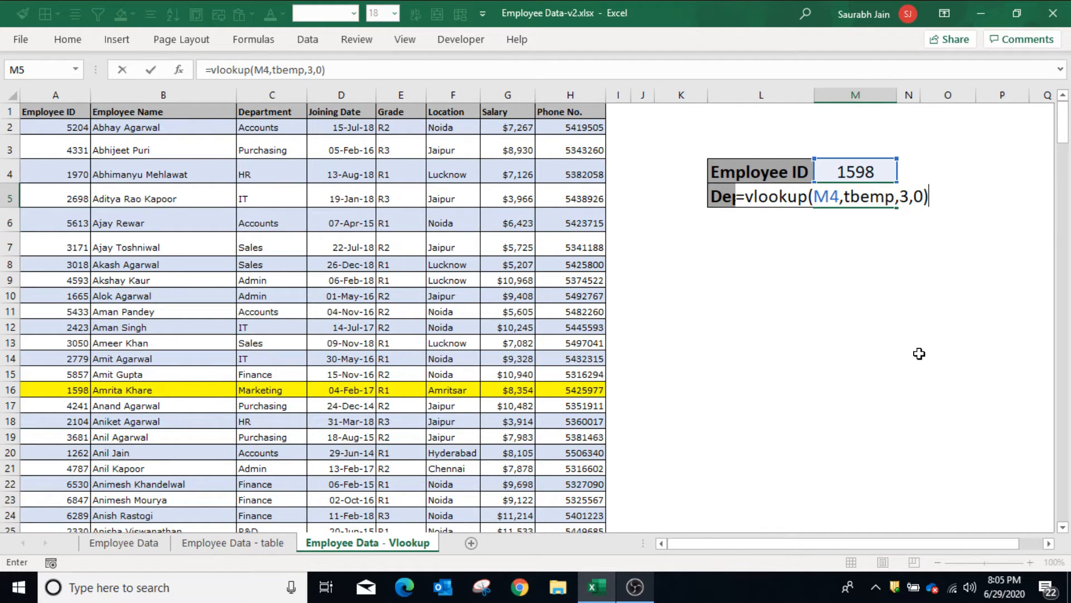
{"action": "key", "text": "Return"}
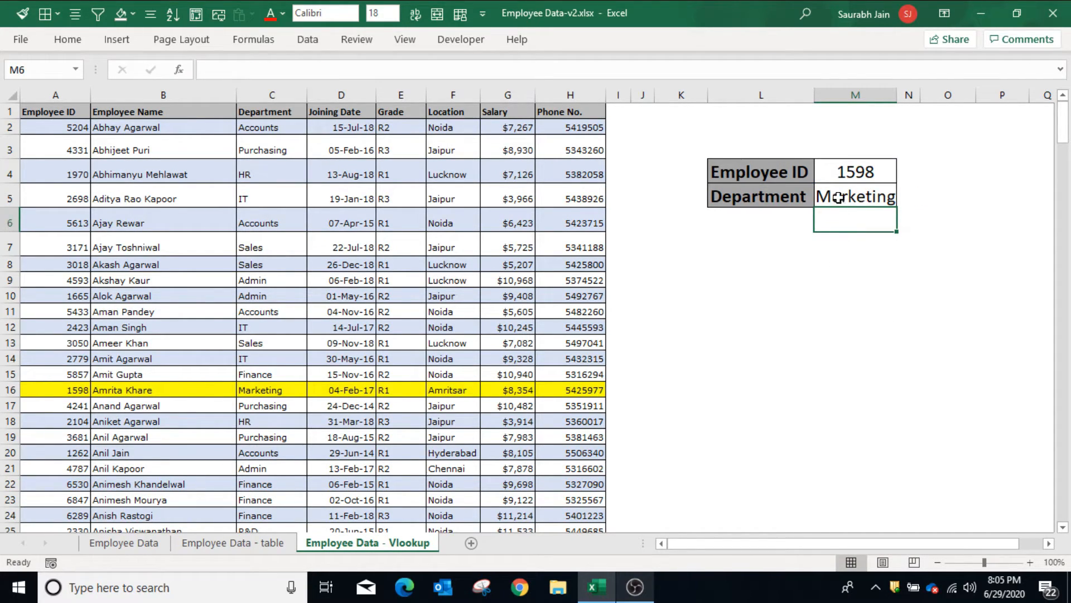
{"action": "left_click", "coordinate": [862, 173]}
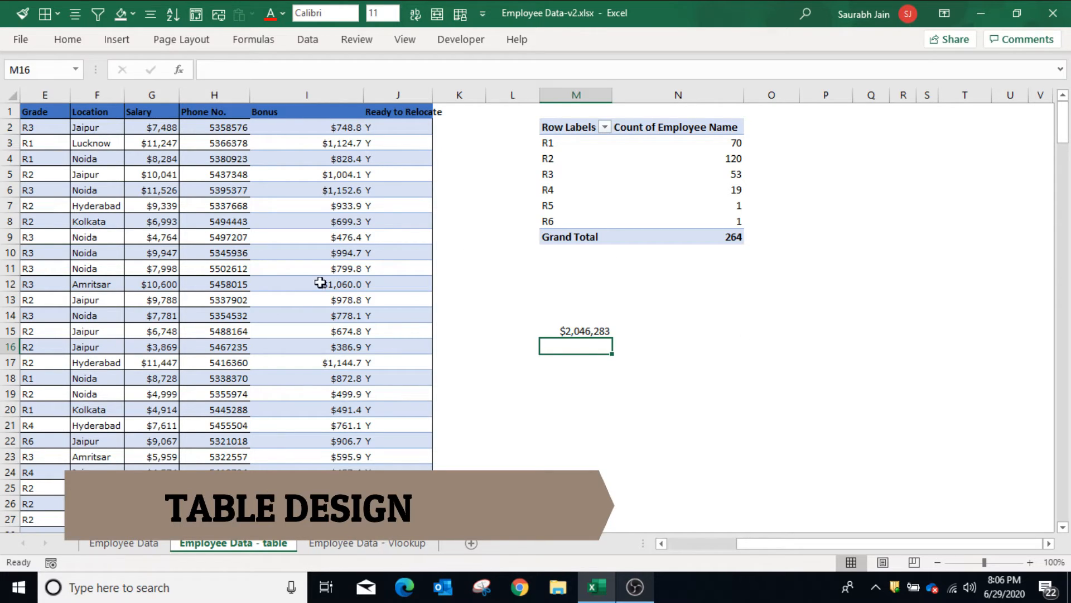
Apply the gold banded-row table style to the tbemp employee table
{"action": "left_click", "coordinate": [233, 221]}
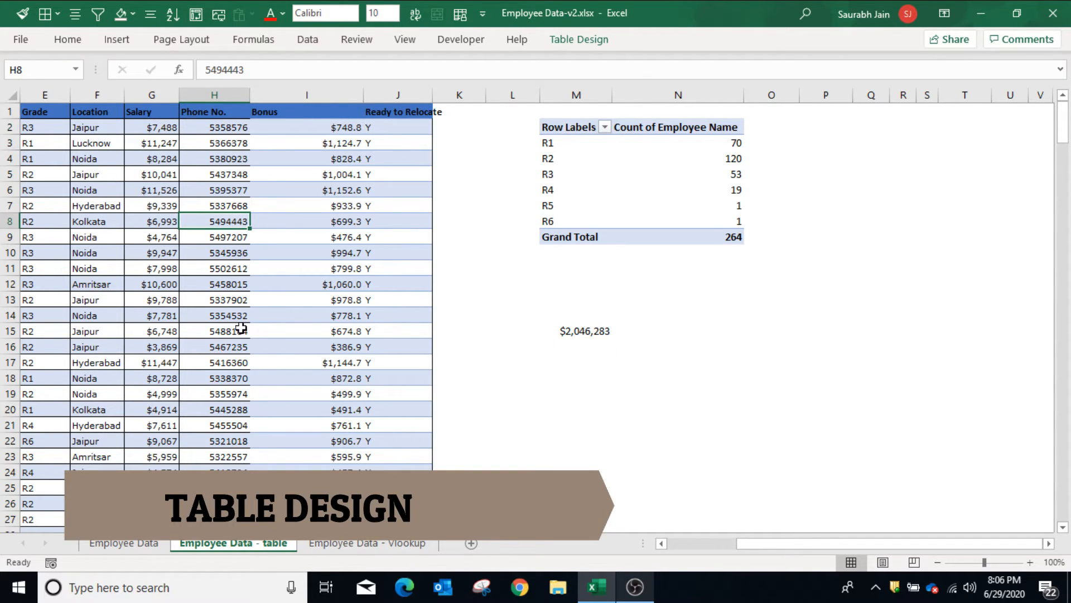
{"action": "left_click", "coordinate": [584, 44]}
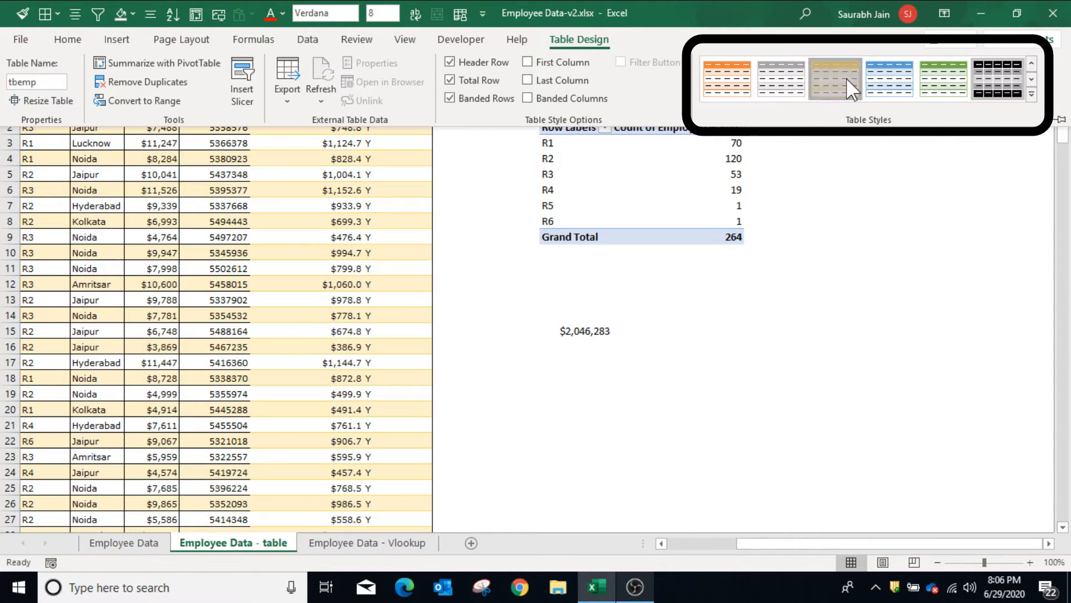
{"action": "left_click", "coordinate": [836, 78]}
{"action": "left_click", "coordinate": [766, 378]}
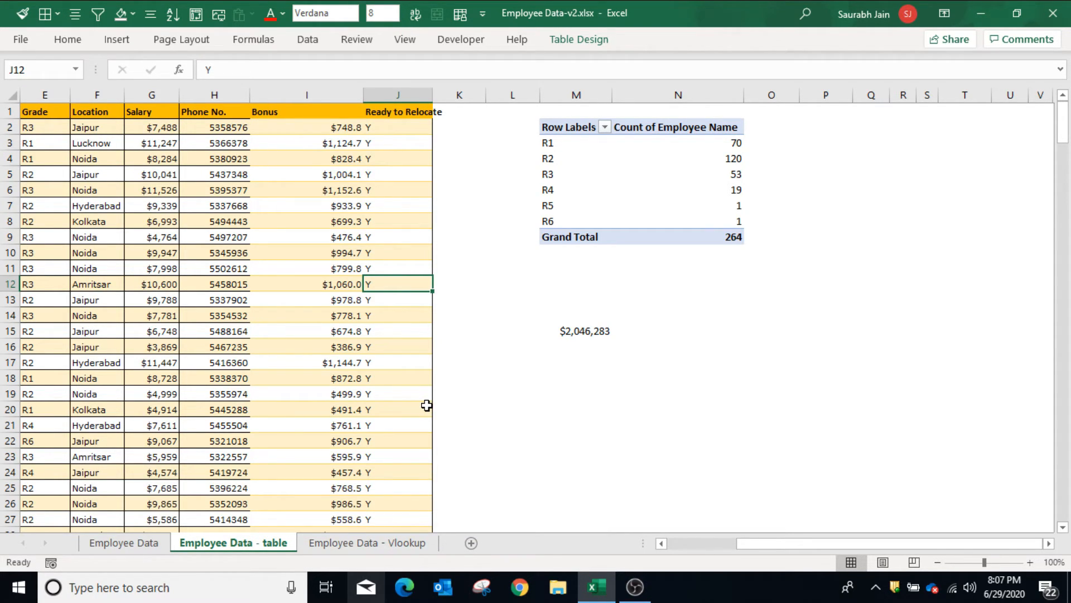
Add a Grade slicer for the employee table below the PivotTable and use it to filter for R2
{"action": "left_click", "coordinate": [239, 255]}
{"action": "left_click", "coordinate": [118, 39]}
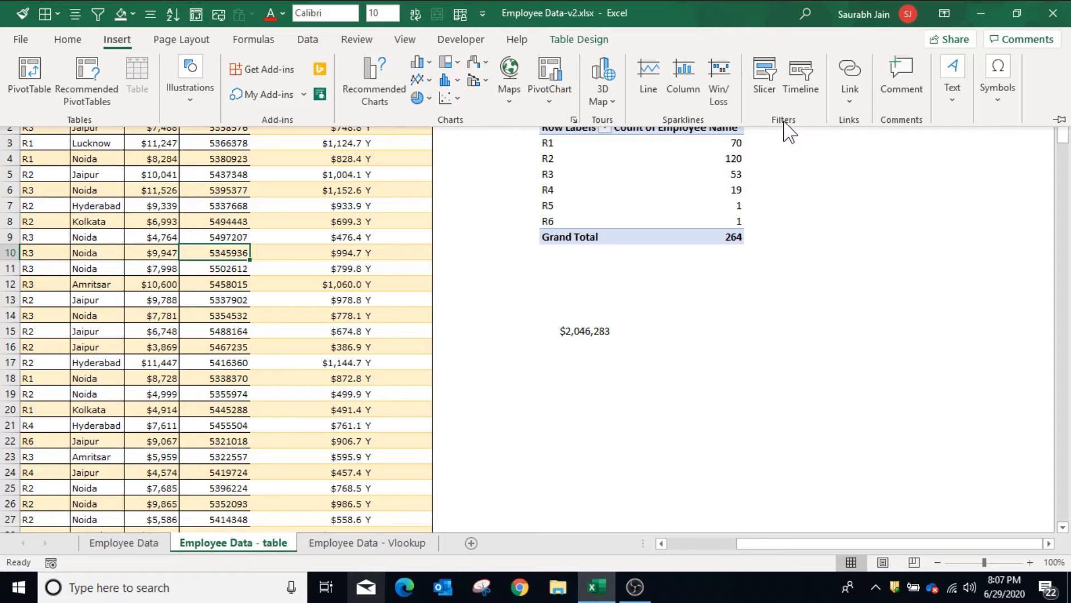
{"action": "left_click", "coordinate": [764, 75]}
{"action": "left_click", "coordinate": [391, 275]}
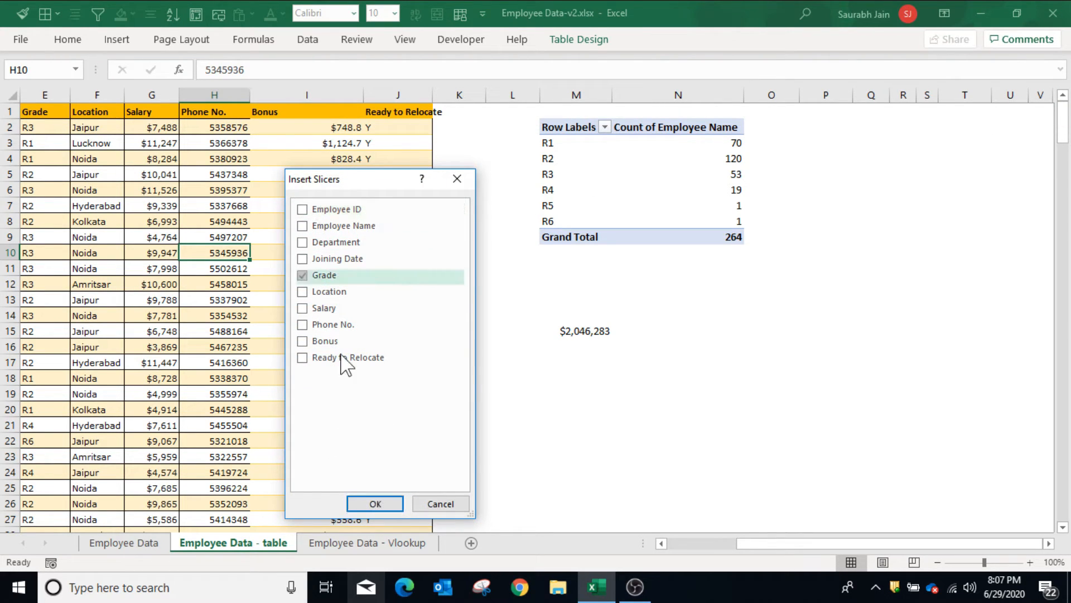
{"action": "left_click", "coordinate": [374, 504]}
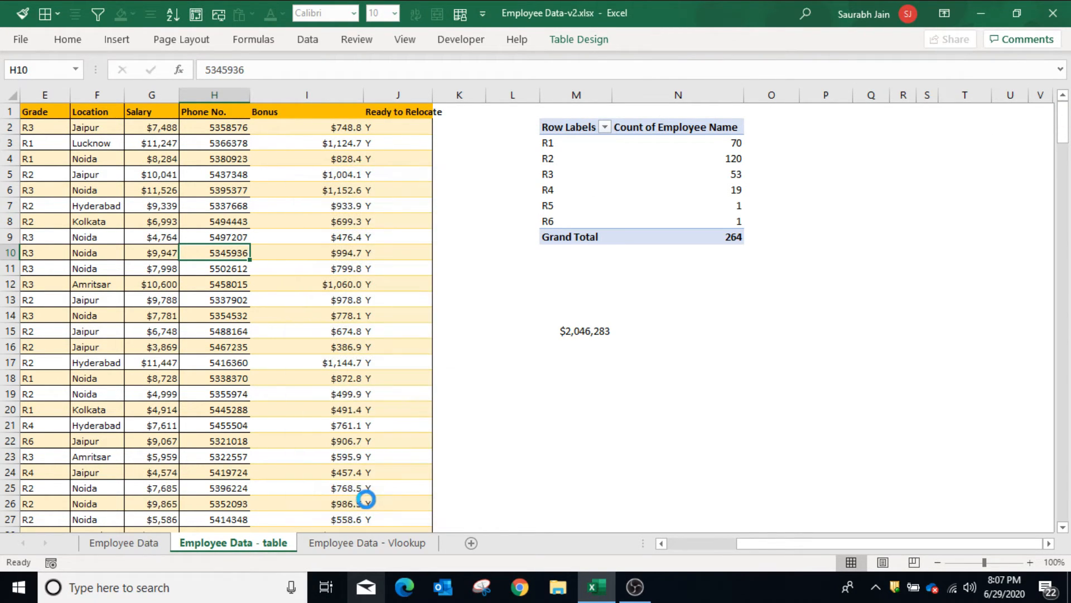
{"action": "left_click_drag", "start_coordinate": [528, 222], "coordinate": [745, 284]}
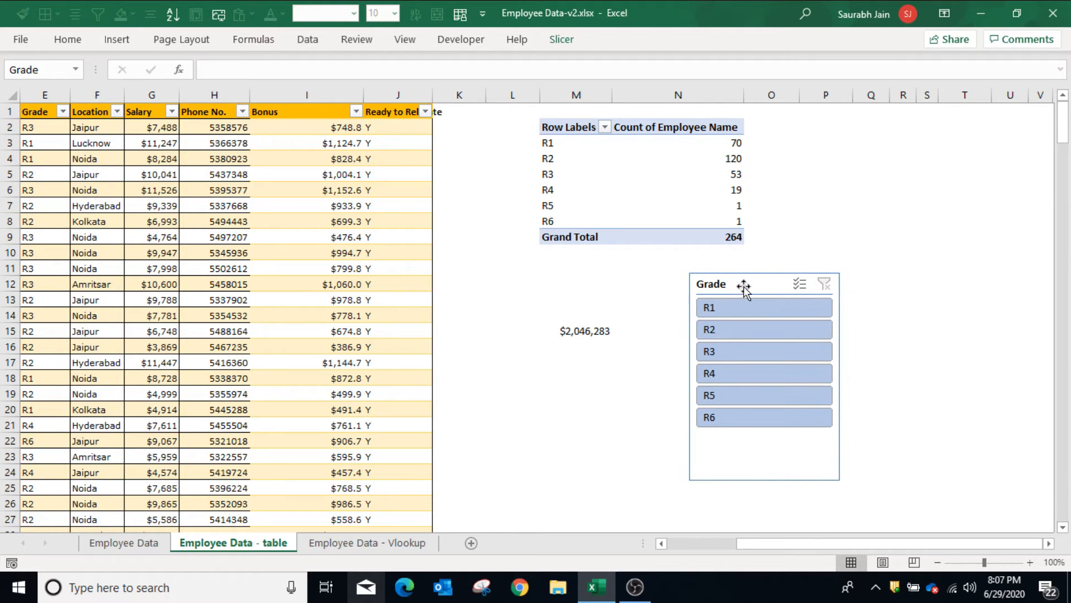
{"action": "left_click", "coordinate": [731, 326]}
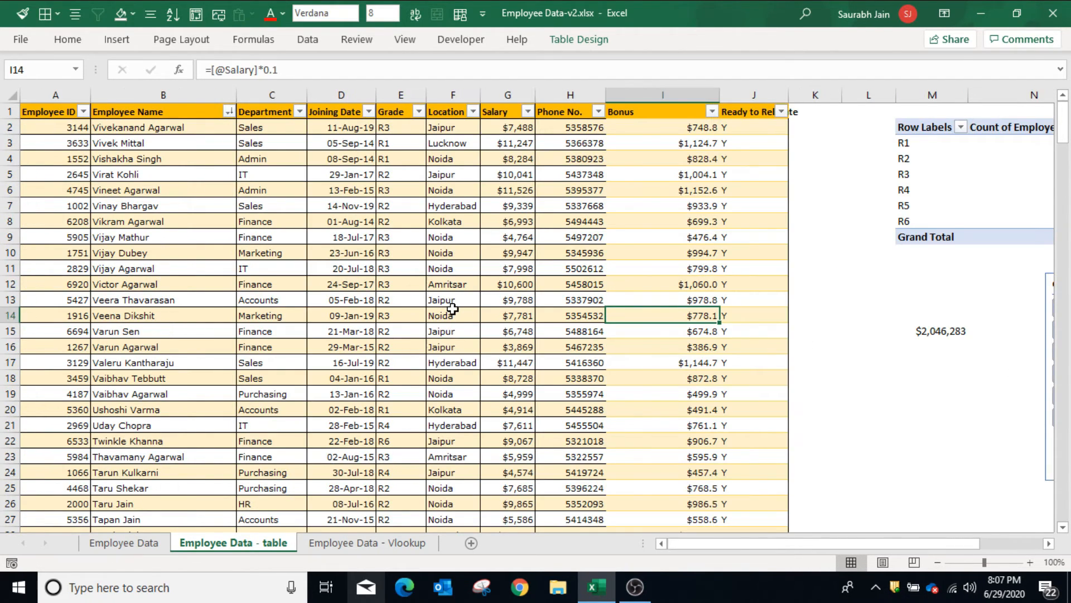
Convert the tbemp employee table to a normal range
{"action": "left_click", "coordinate": [455, 313]}
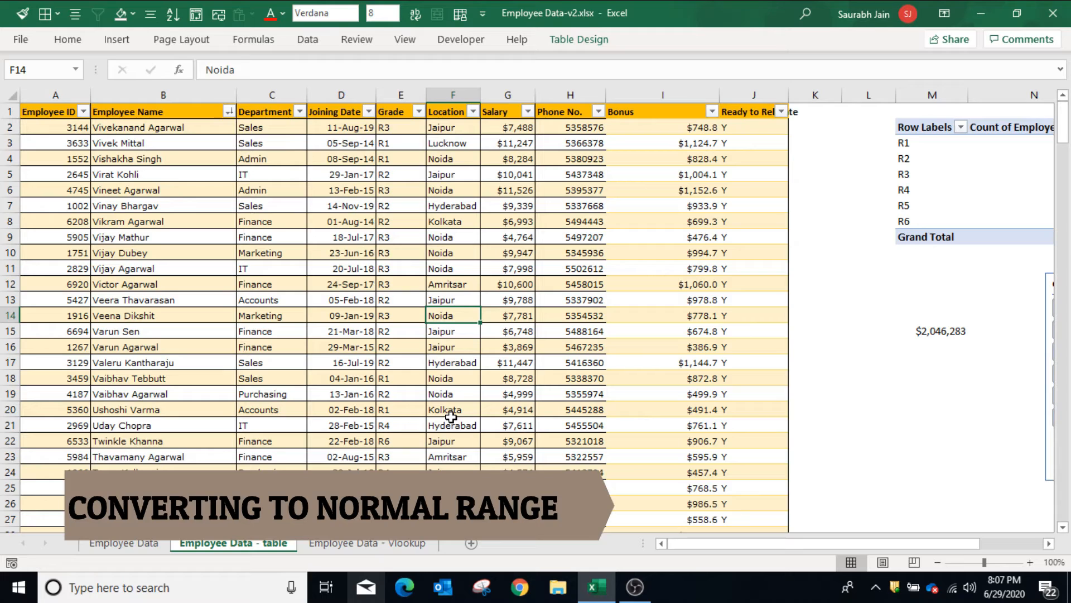
{"action": "left_click", "coordinate": [340, 206]}
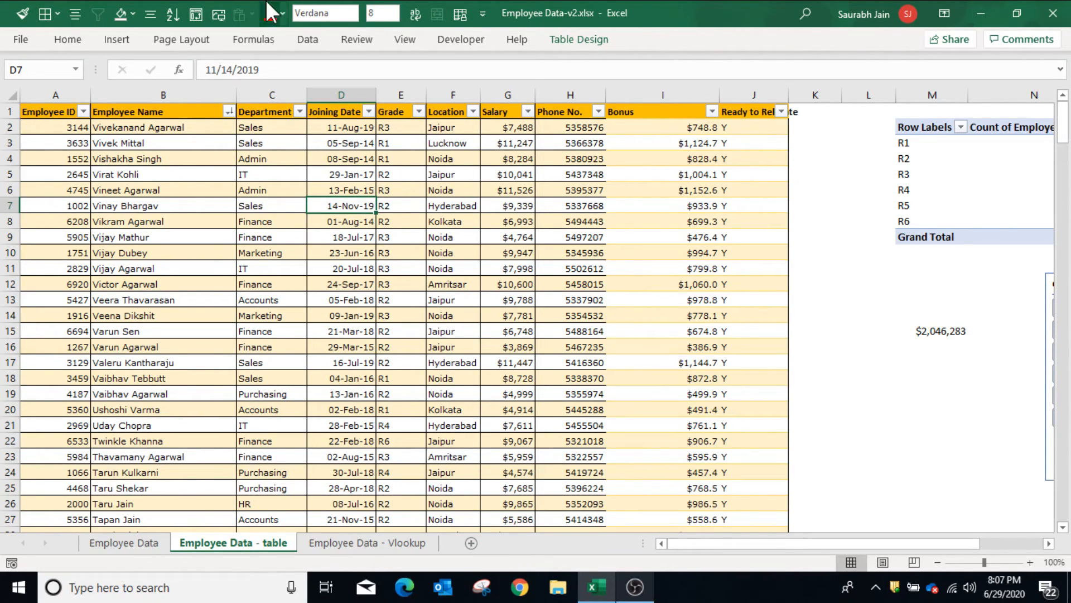
{"action": "left_click", "coordinate": [580, 44]}
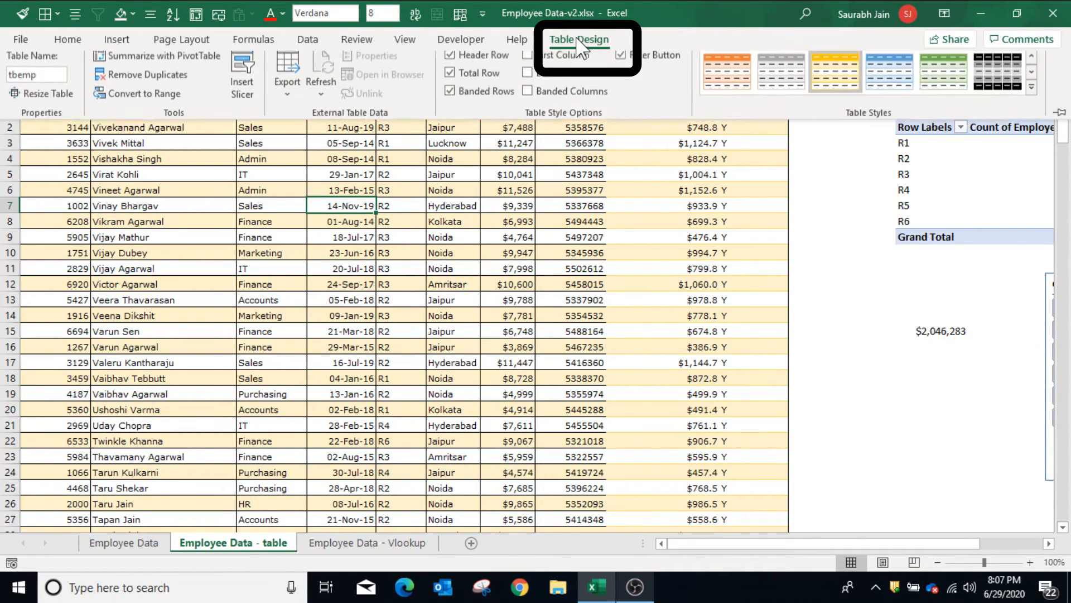
{"action": "left_click", "coordinate": [164, 103]}
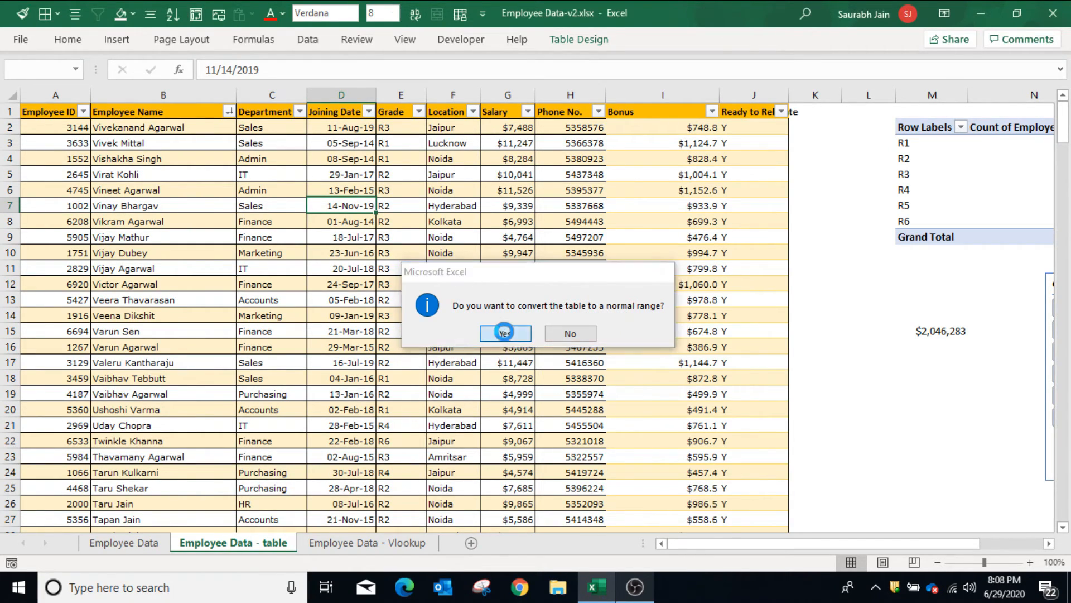
{"action": "left_click", "coordinate": [505, 333]}
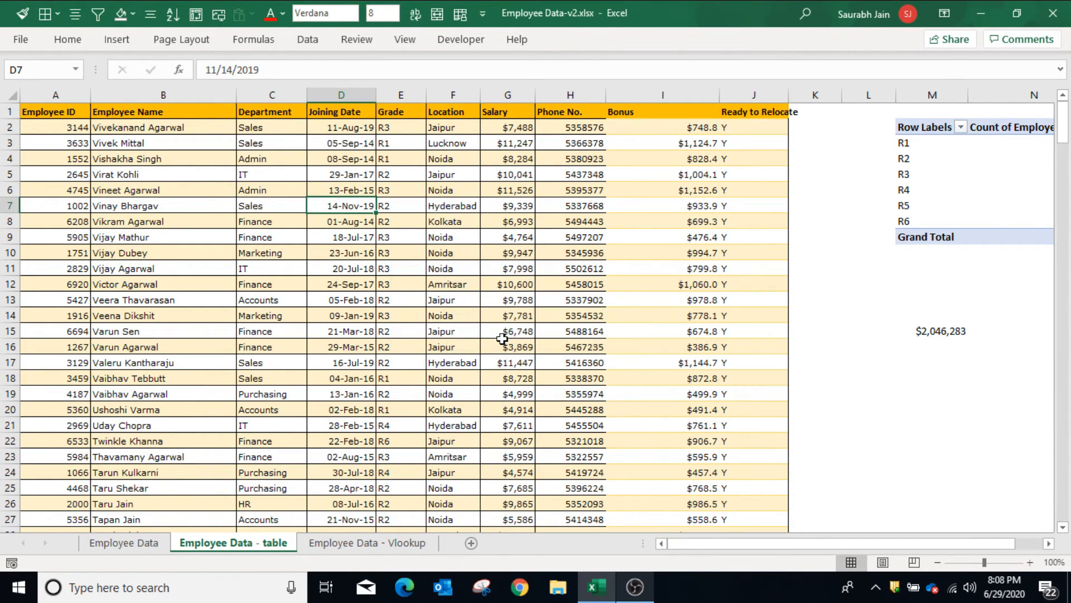
{"action": "left_click", "coordinate": [485, 252]}
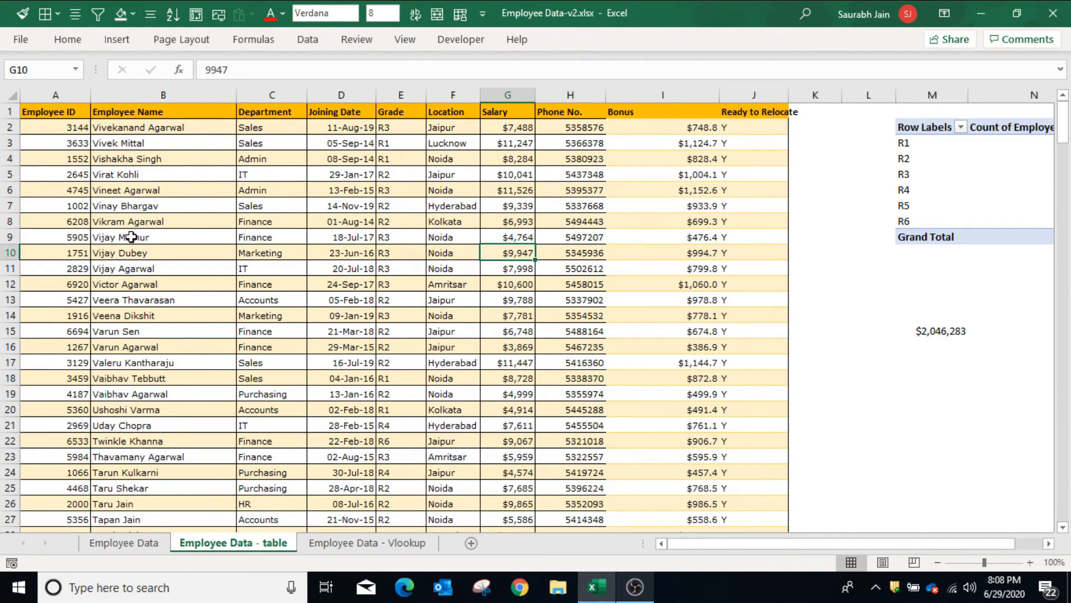